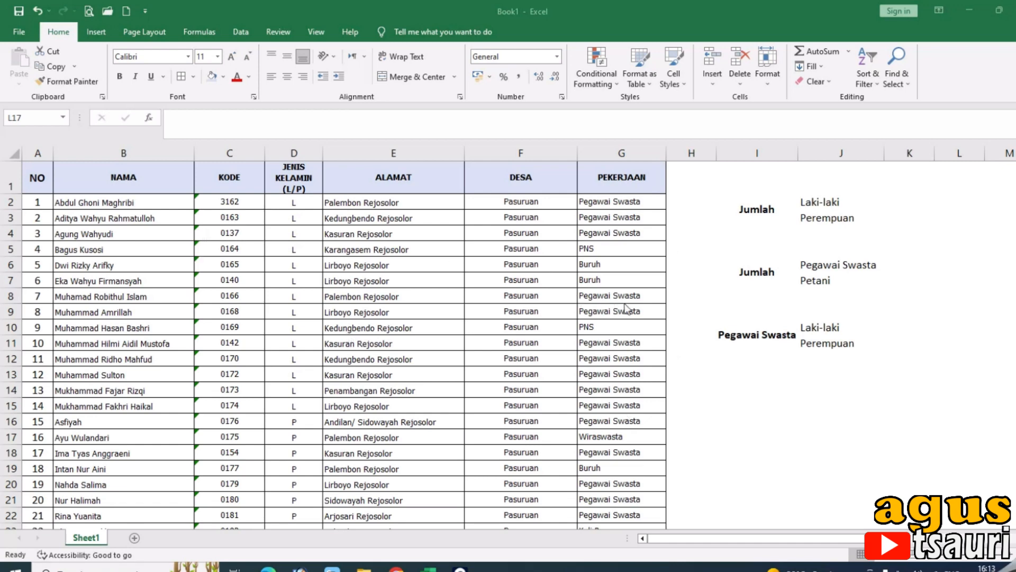
# Review the summary labels in columns I and J and look through the data list down to row 188
pyautogui.click(830, 400)
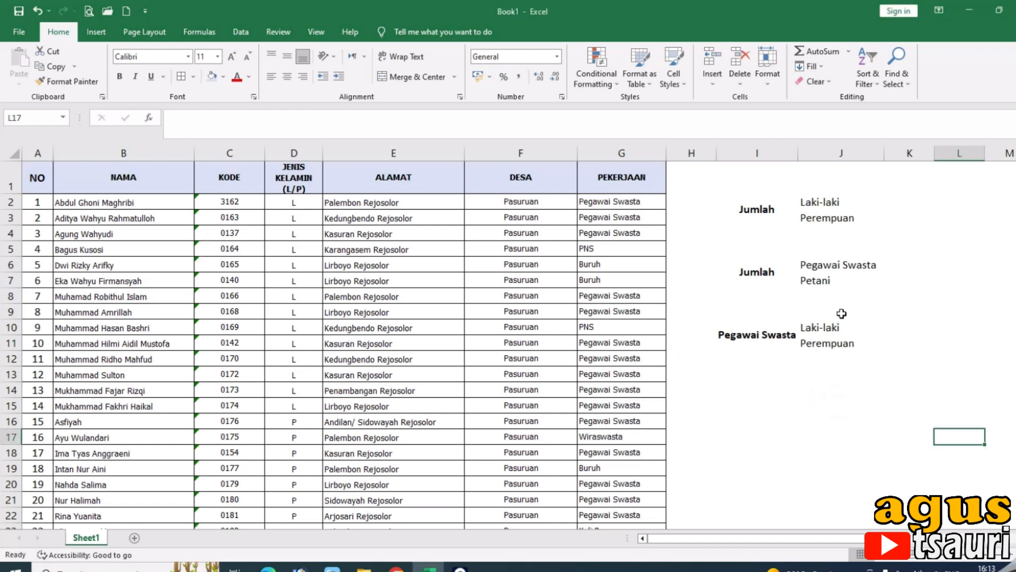
pyautogui.click(754, 211)
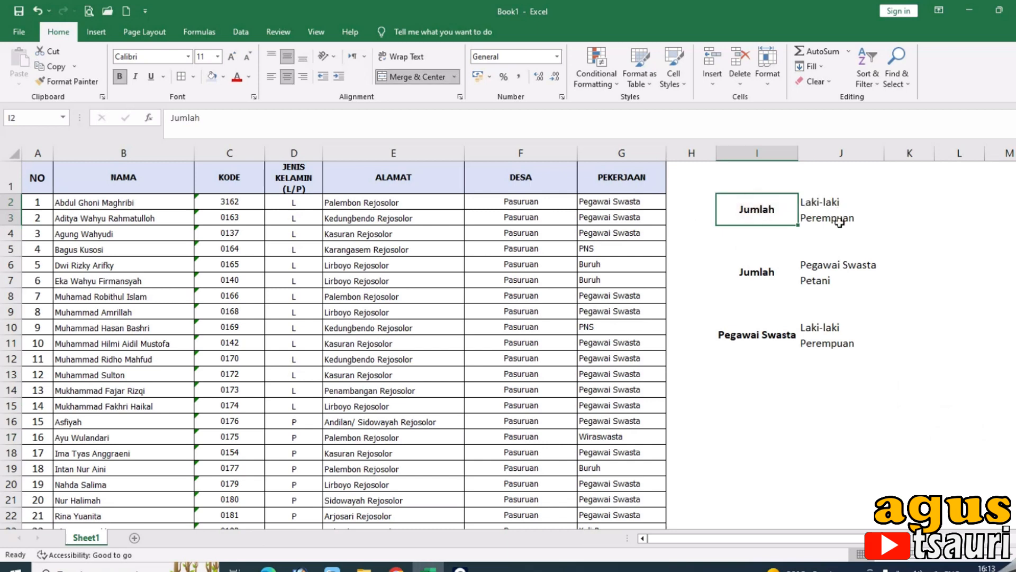
pyautogui.click(748, 281)
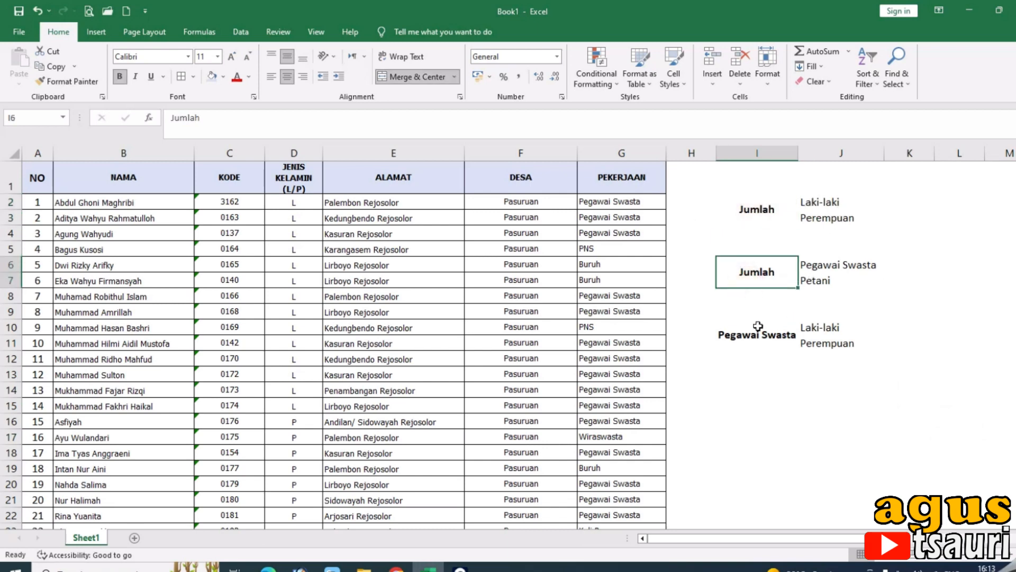
pyautogui.click(747, 339)
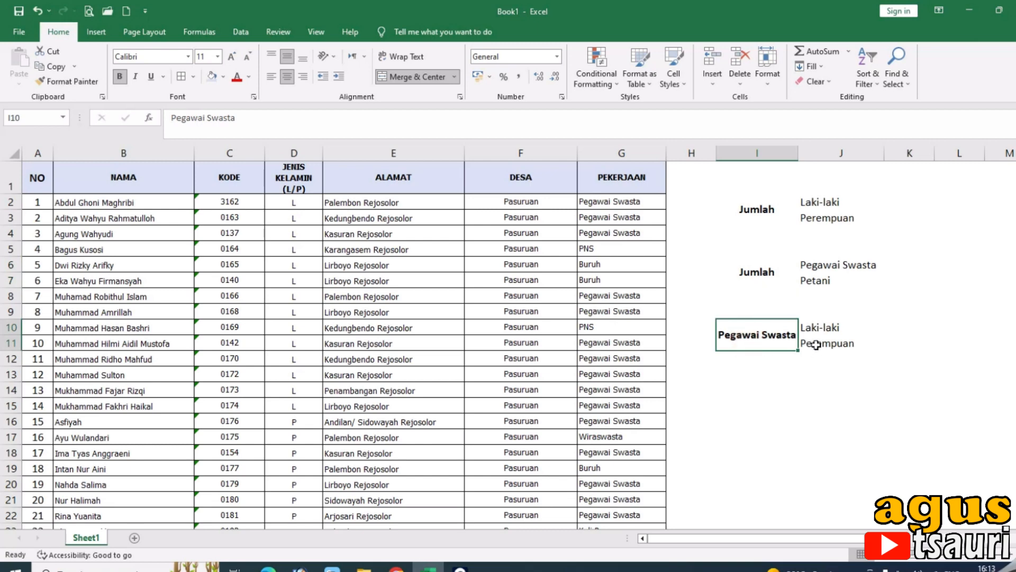
pyautogui.click(828, 331)
pyautogui.click(828, 344)
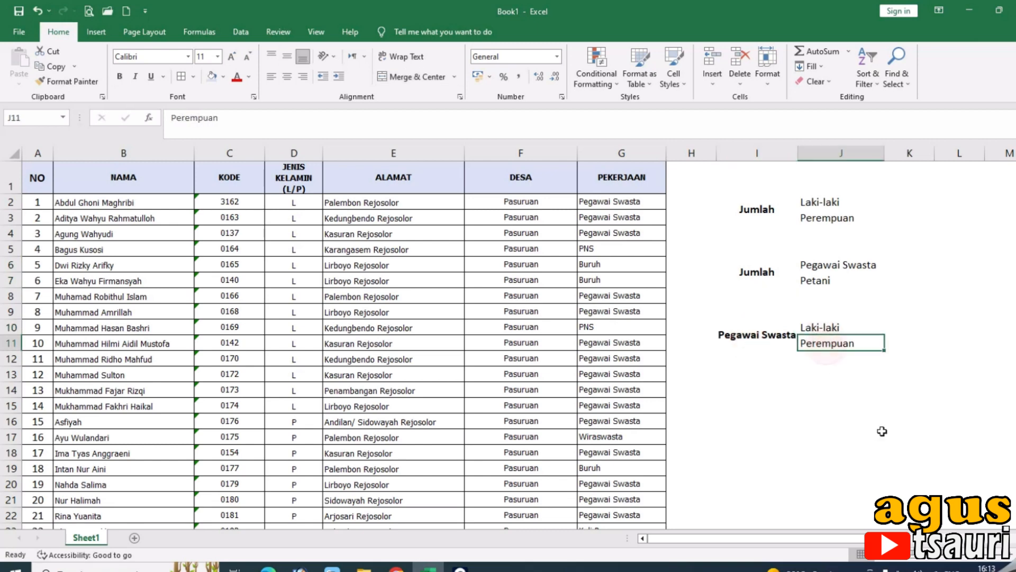
pyautogui.click(900, 420)
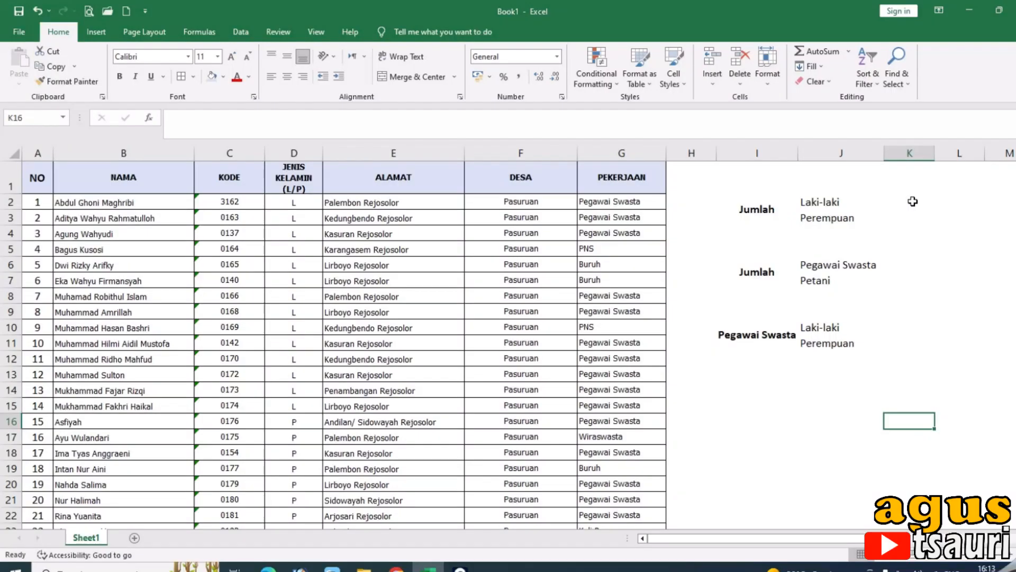
pyautogui.click(913, 202)
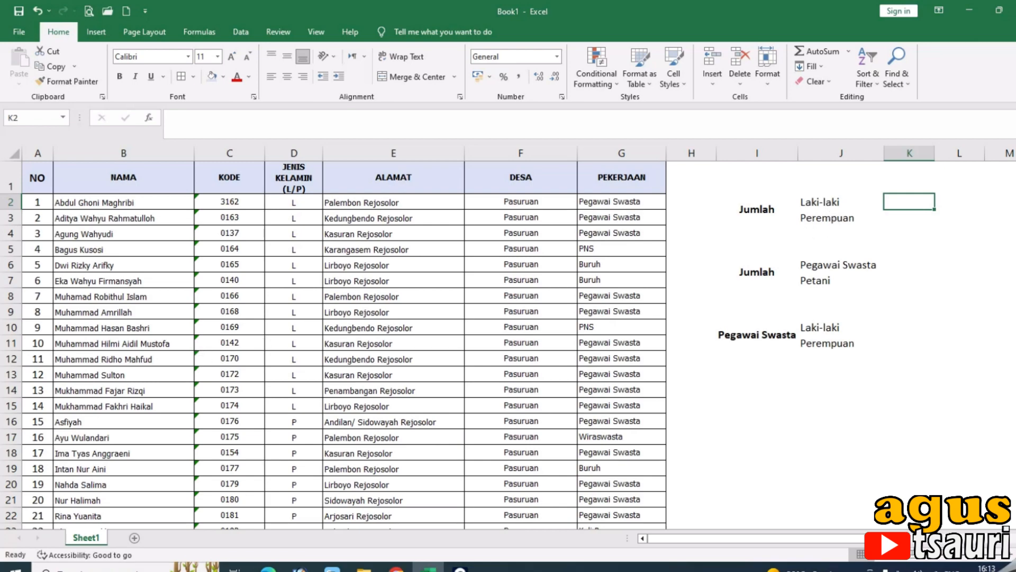
pyautogui.moveTo(1014, 175); pyautogui.dragTo(1015, 490)
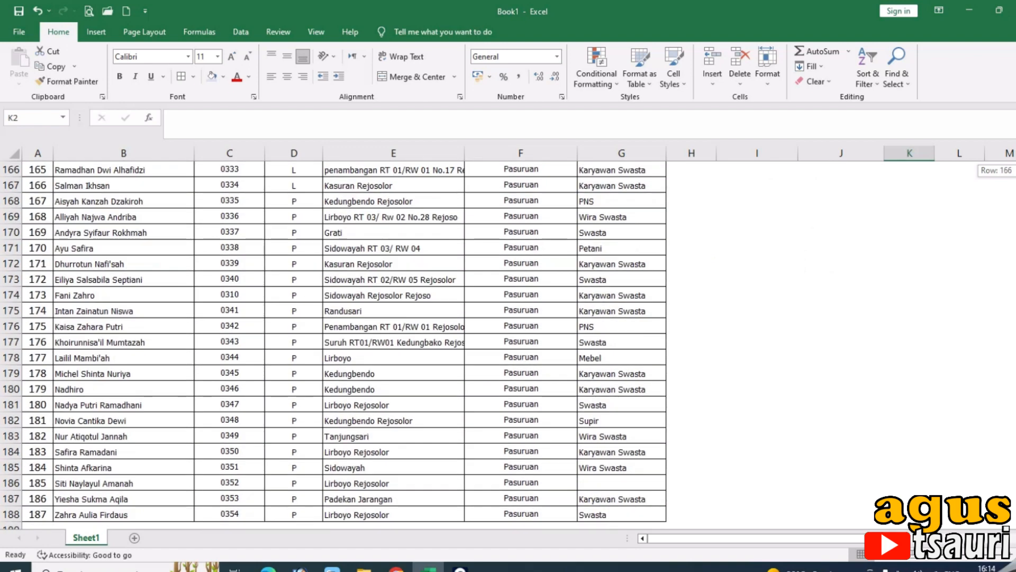
pyautogui.moveTo(1015, 489); pyautogui.dragTo(1015, 170)
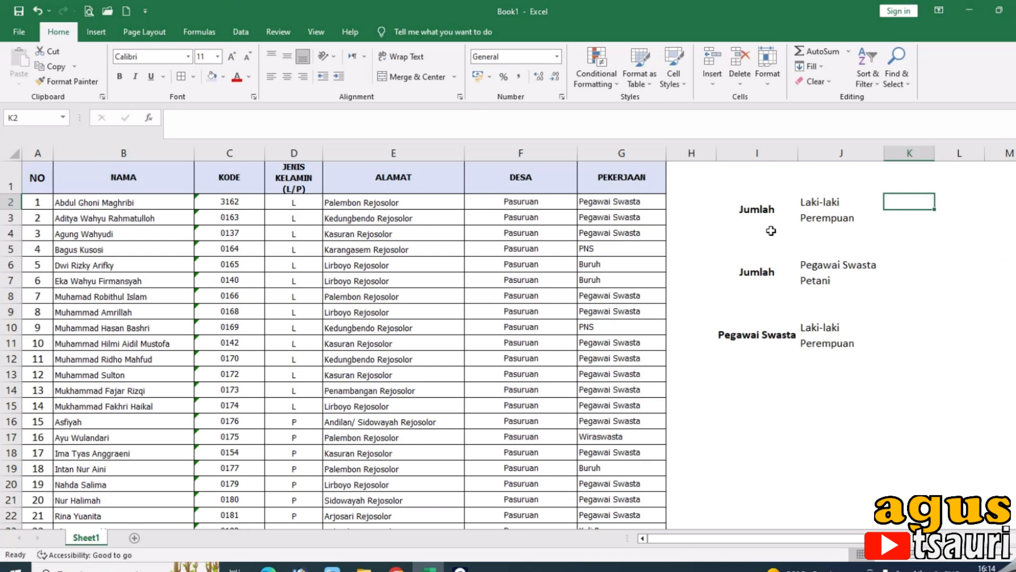
# Count the Laki-laki entries in K2 with =COUNTIF(D2:D188;"L")
pyautogui.click(846, 220)
pyautogui.click(906, 209)
pyautogui.write('=cou')
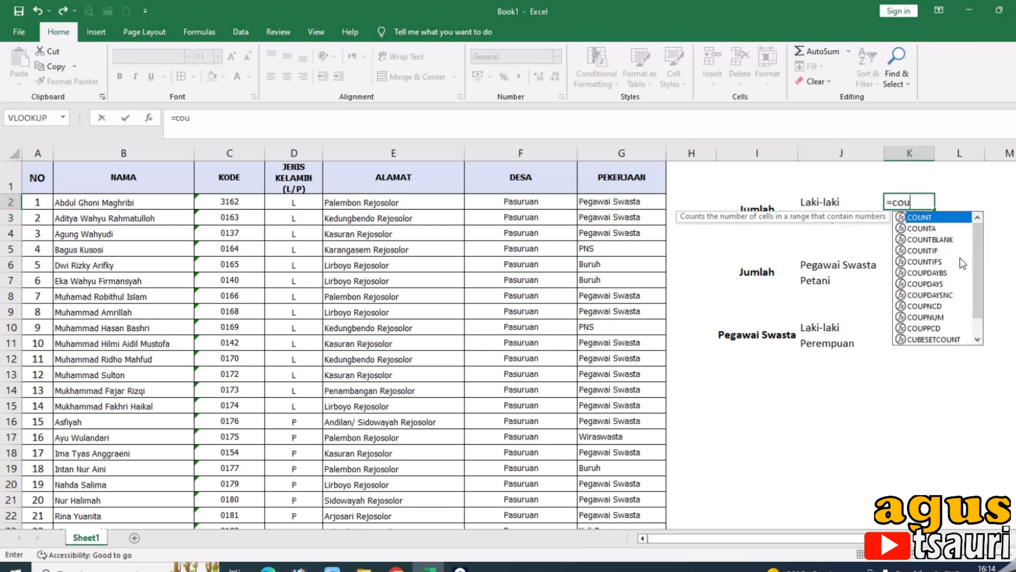
pyautogui.doubleClick(937, 251)
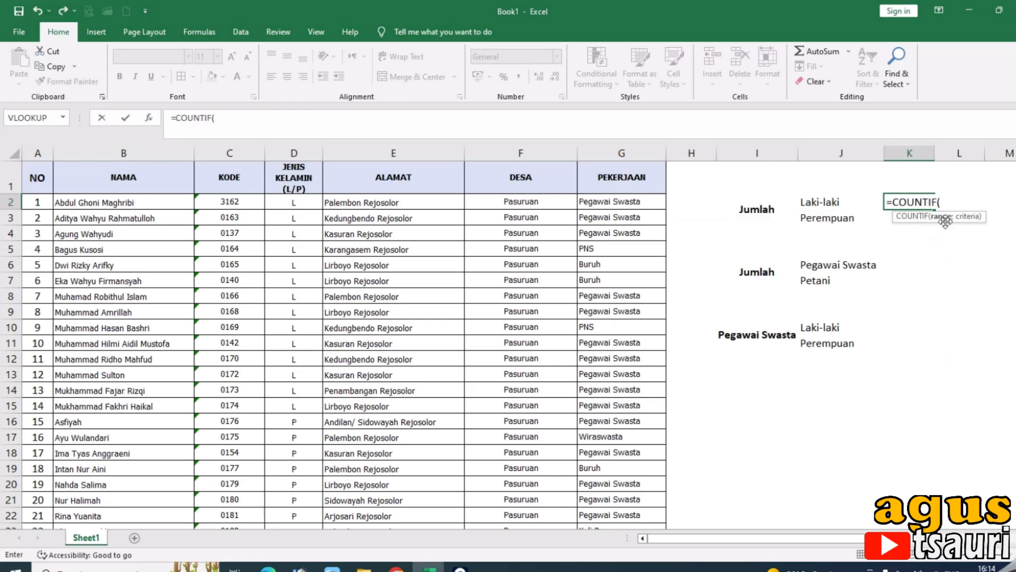
pyautogui.moveTo(300, 204); pyautogui.dragTo(280, 511)
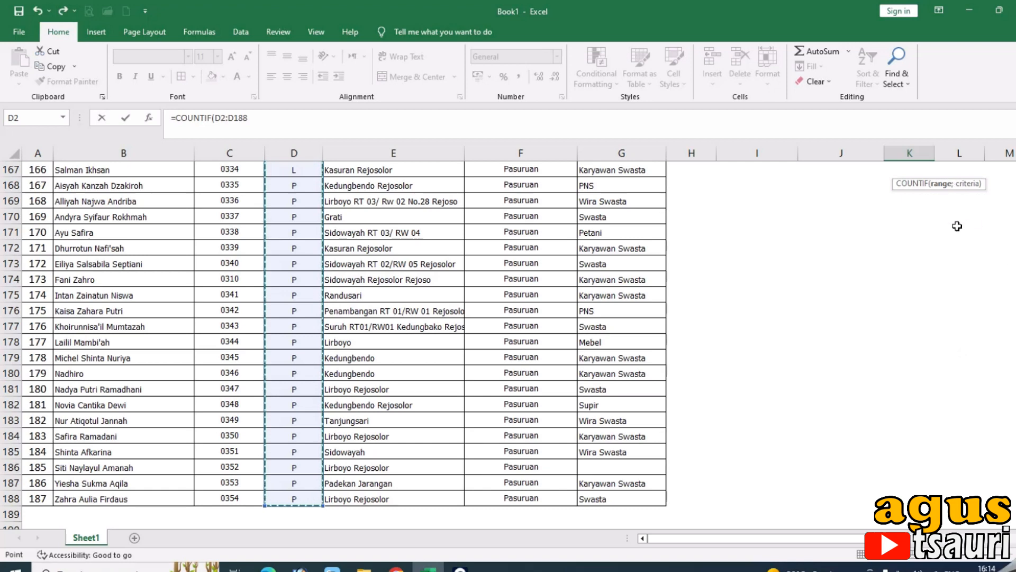
pyautogui.write(';')
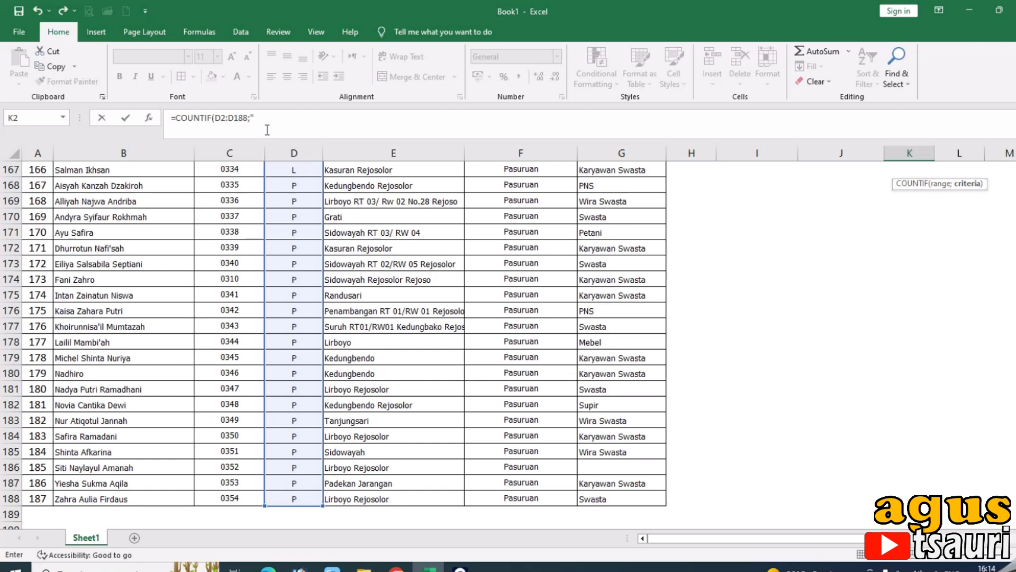
pyautogui.write('")')
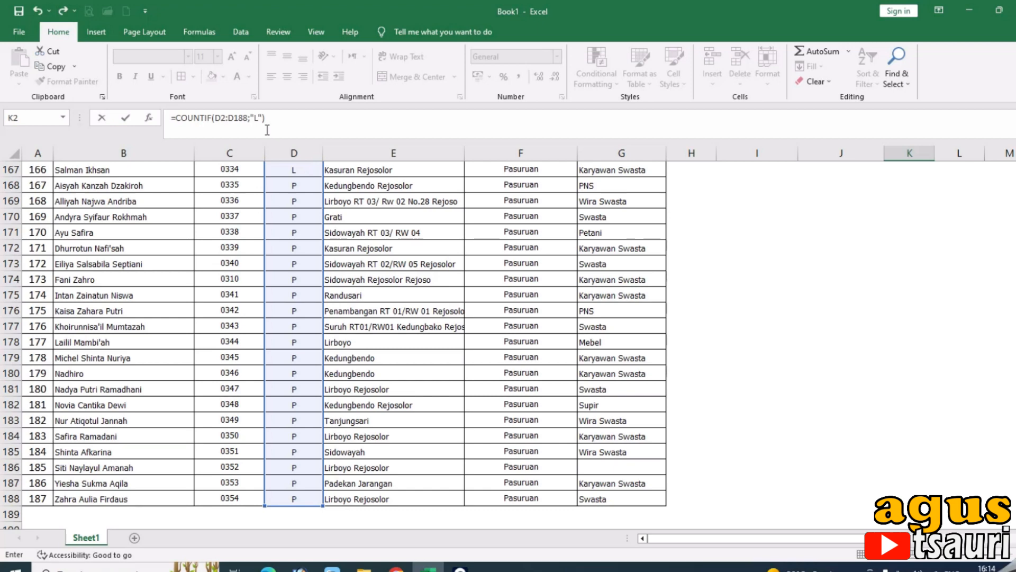
pyautogui.press('Return')
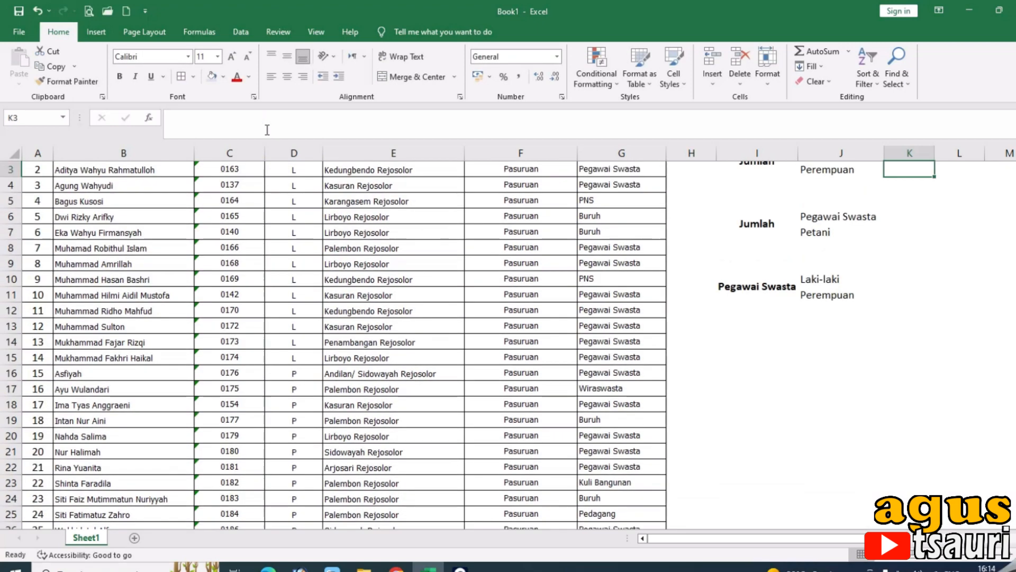
pyautogui.scroll(1, 831, 349)
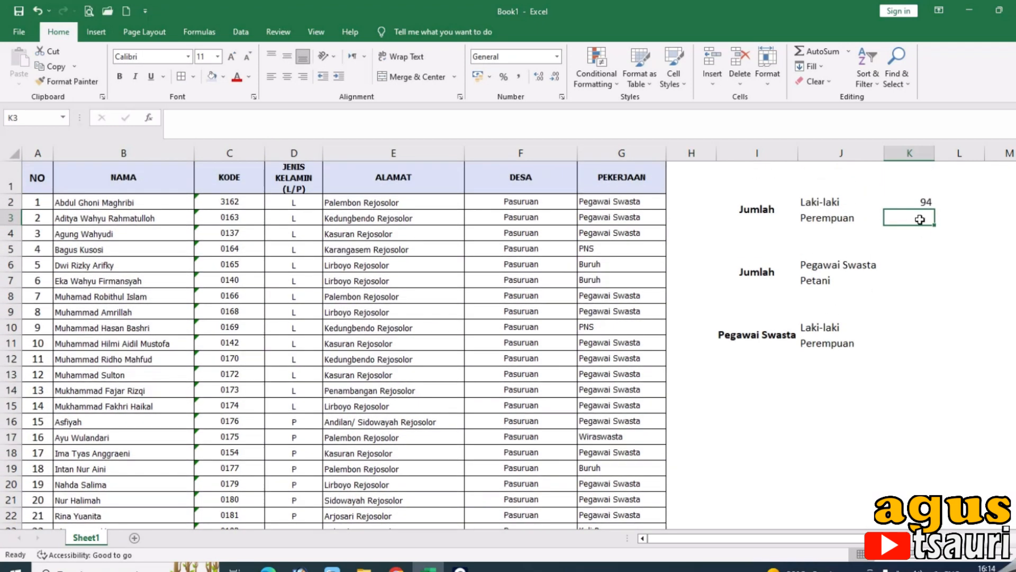
# Reuse the K2 formula text in K3 for Perempuan, changing its criterion to "P"
pyautogui.click(917, 203)
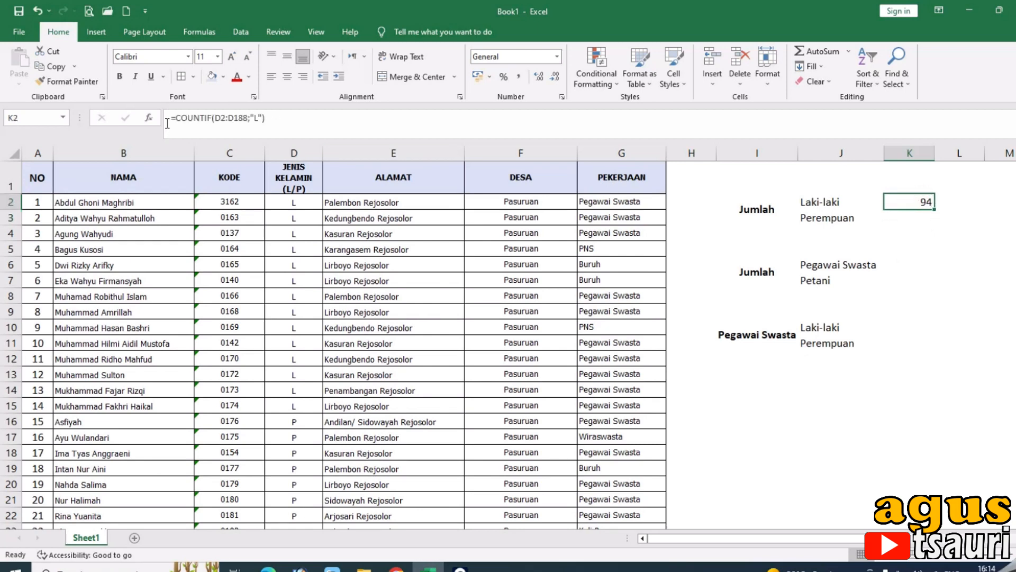
pyautogui.click(916, 224)
pyautogui.click(909, 204)
pyautogui.moveTo(173, 116); pyautogui.dragTo(300, 137)
pyautogui.hotkey('ctrl', 'c')
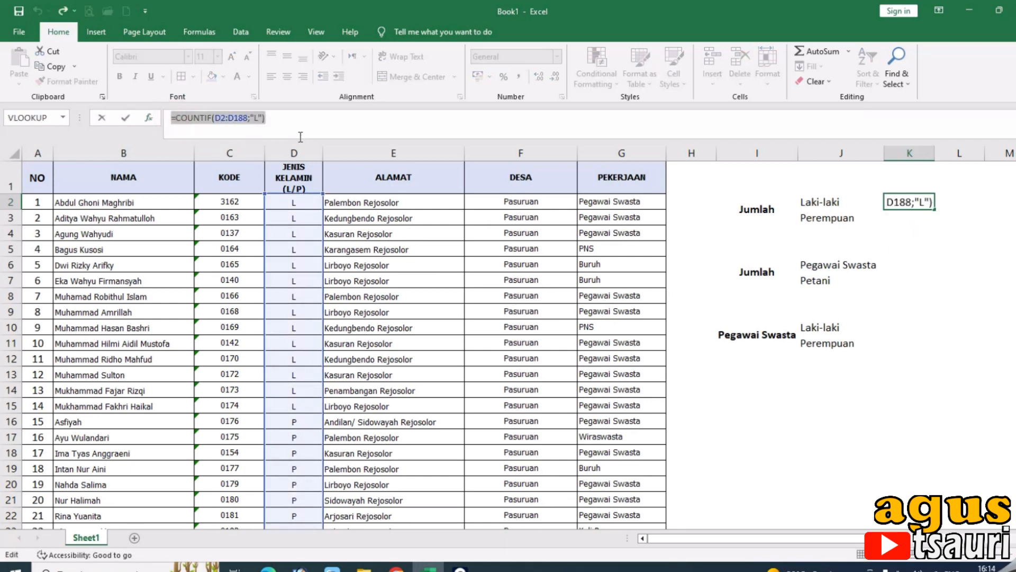
pyautogui.press('Return')
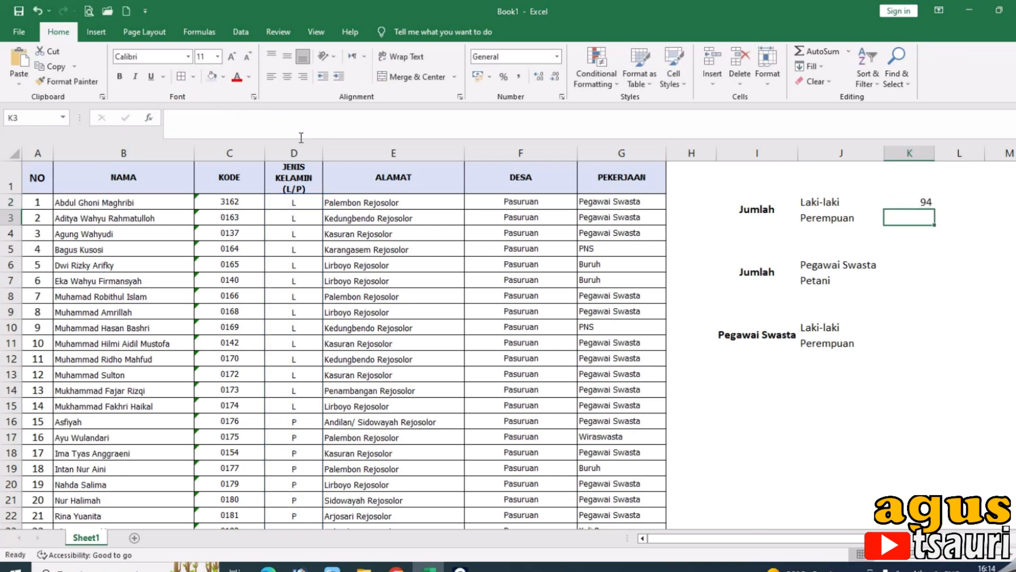
pyautogui.click(285, 129)
pyautogui.hotkey('ctrl', 'v')
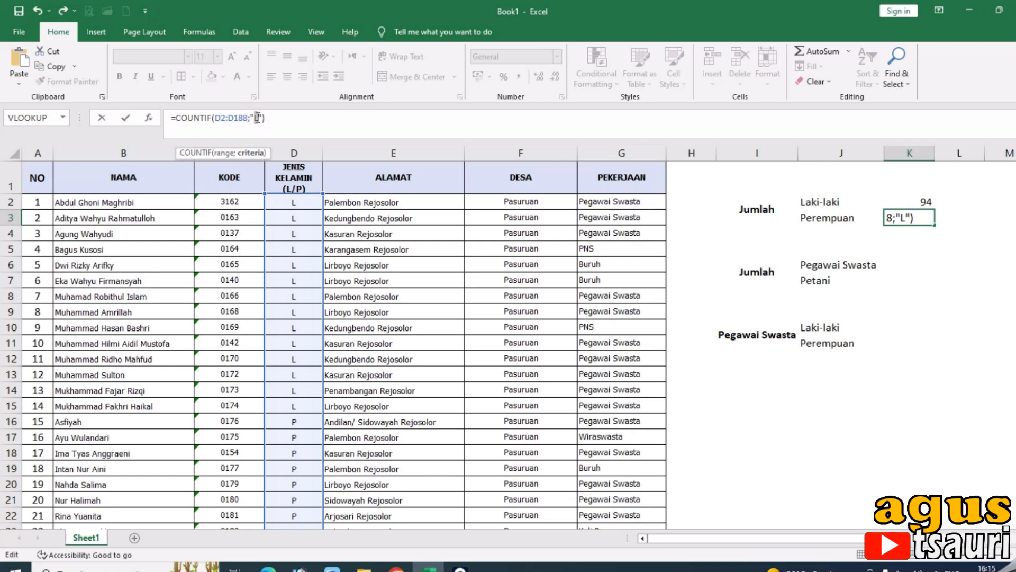
pyautogui.write('P')
pyautogui.press('Return')
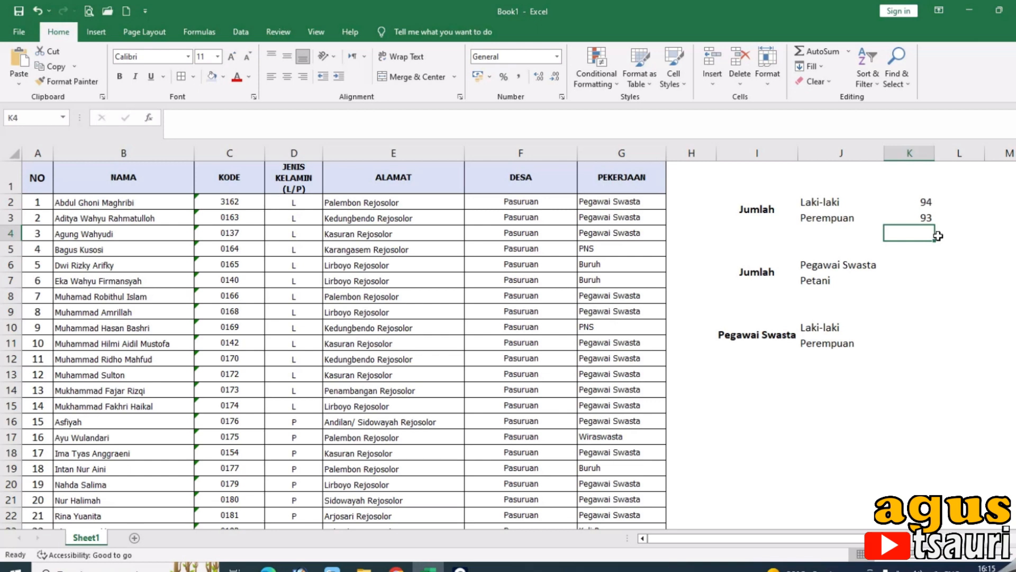
# Count the Pegawai Swasta entries in K6 with =COUNTIF(G2:G188;J6), taking the criterion from the label cell
pyautogui.click(923, 268)
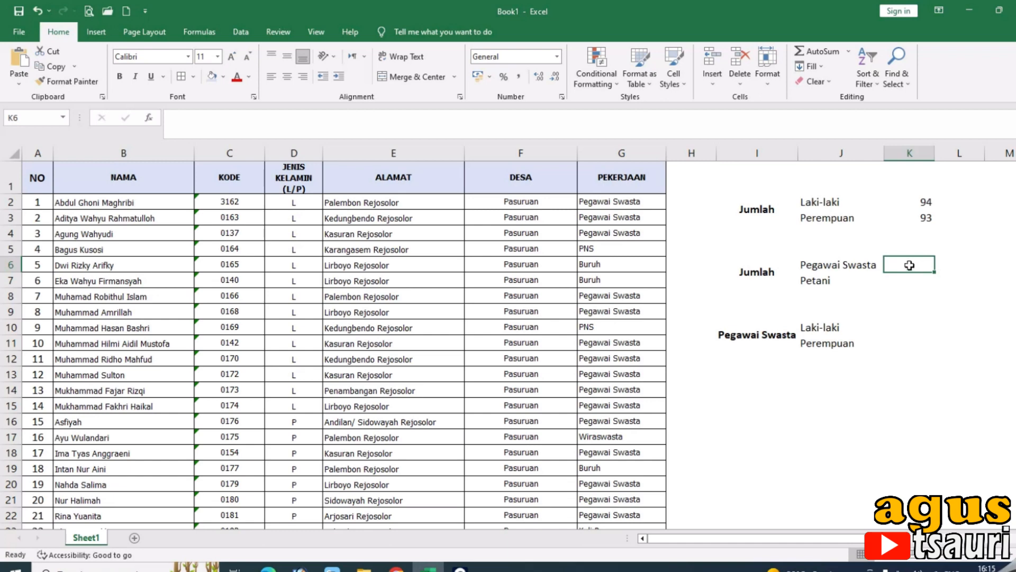
pyautogui.write('=cou')
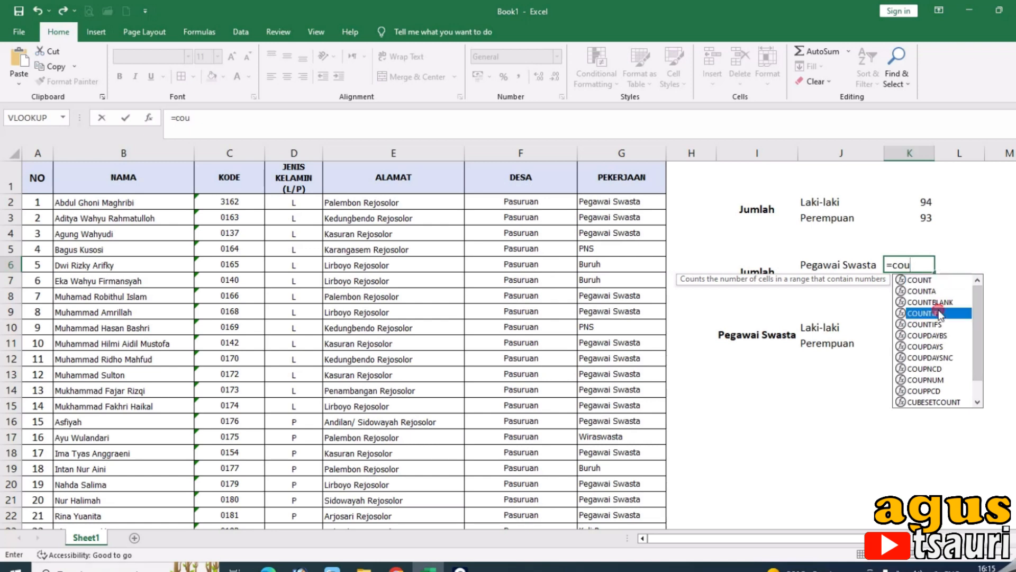
pyautogui.doubleClick(940, 313)
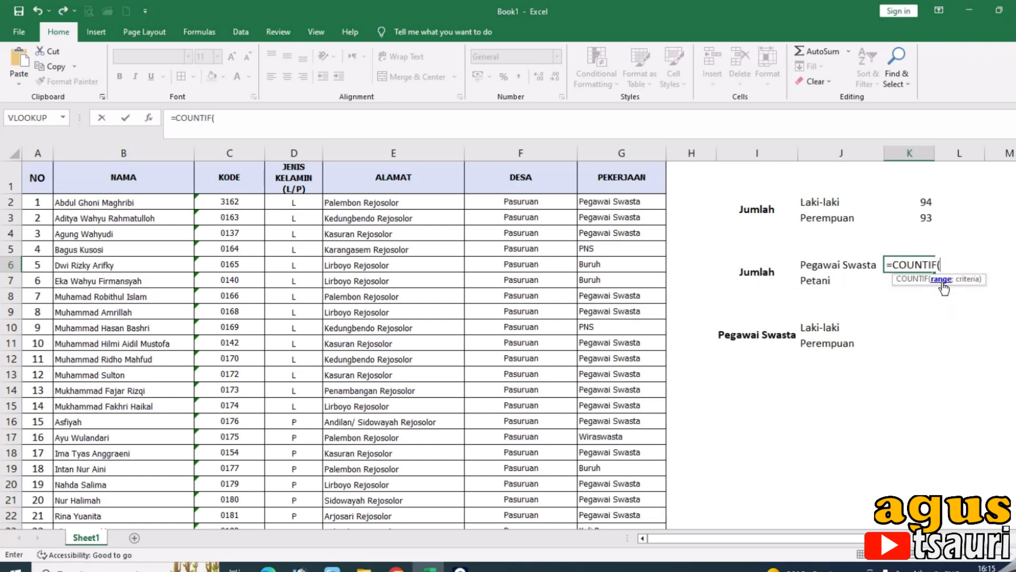
pyautogui.moveTo(624, 203); pyautogui.dragTo(610, 494)
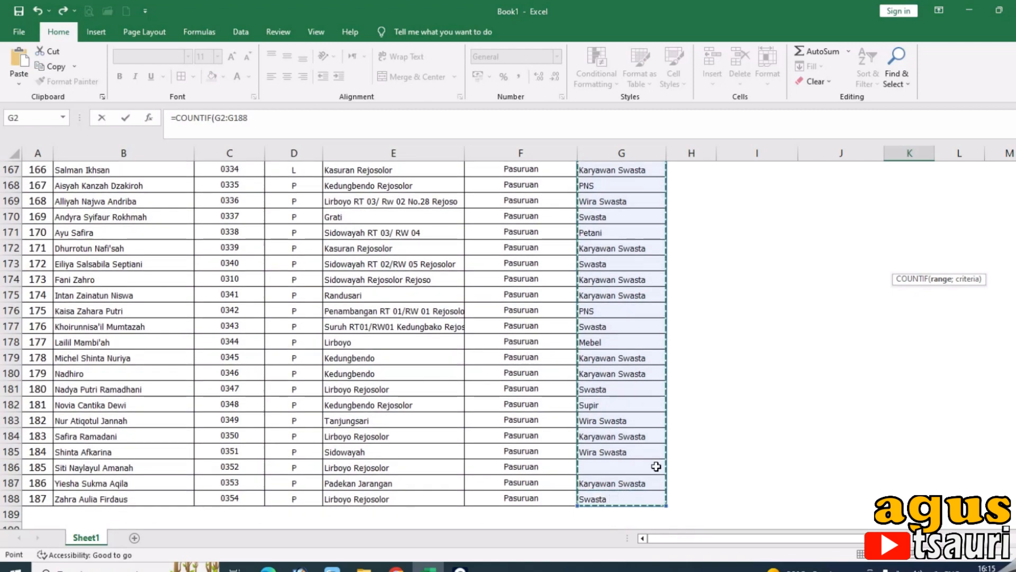
pyautogui.scroll(20, 675, 456)
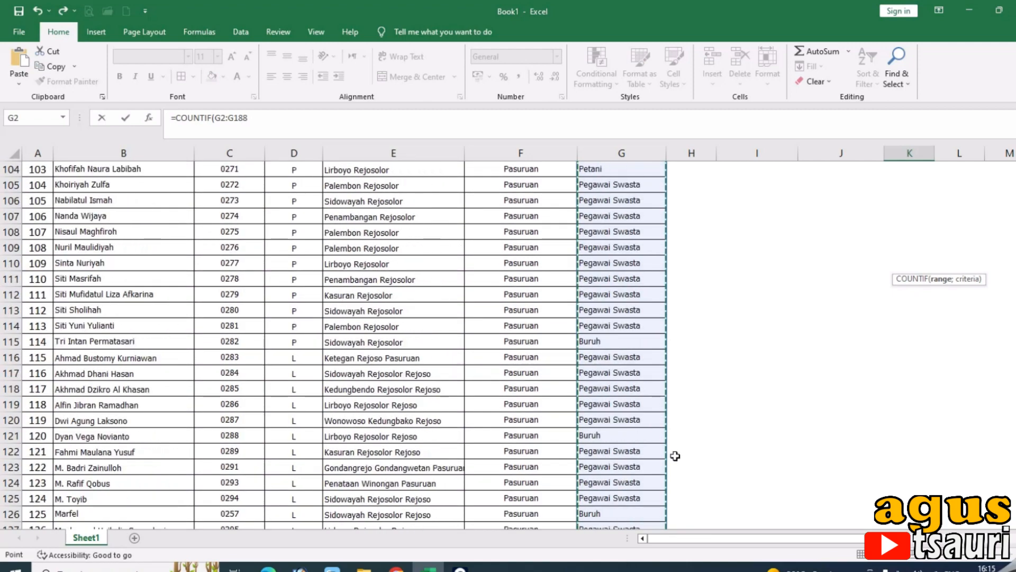
pyautogui.scroll(20, 675, 457)
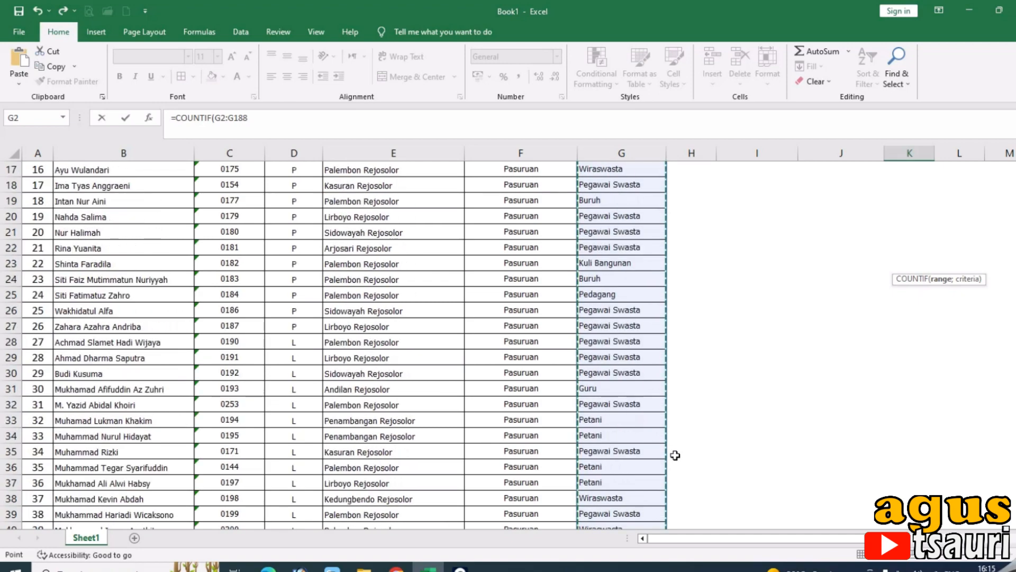
pyautogui.write(';')
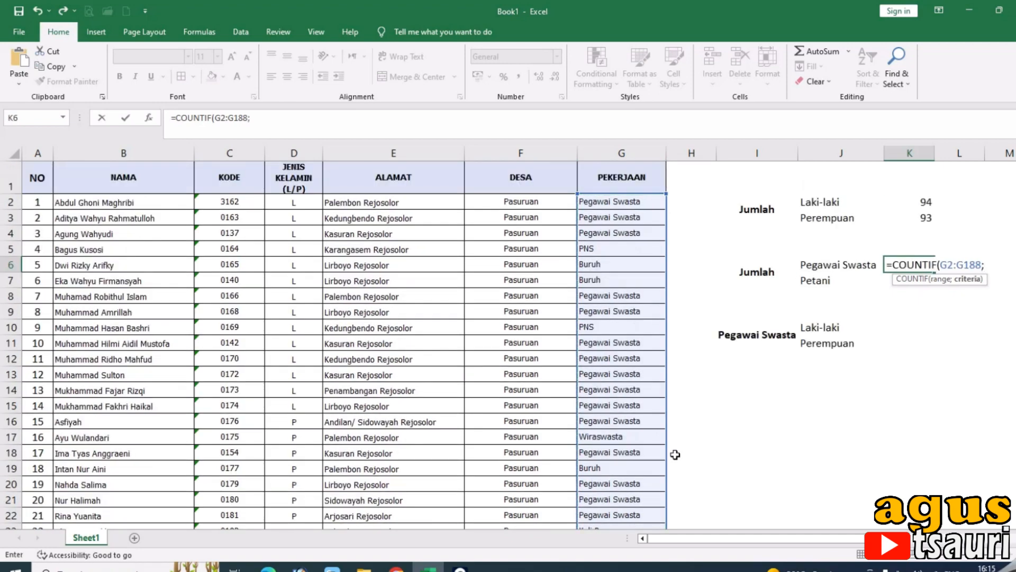
pyautogui.click(812, 269)
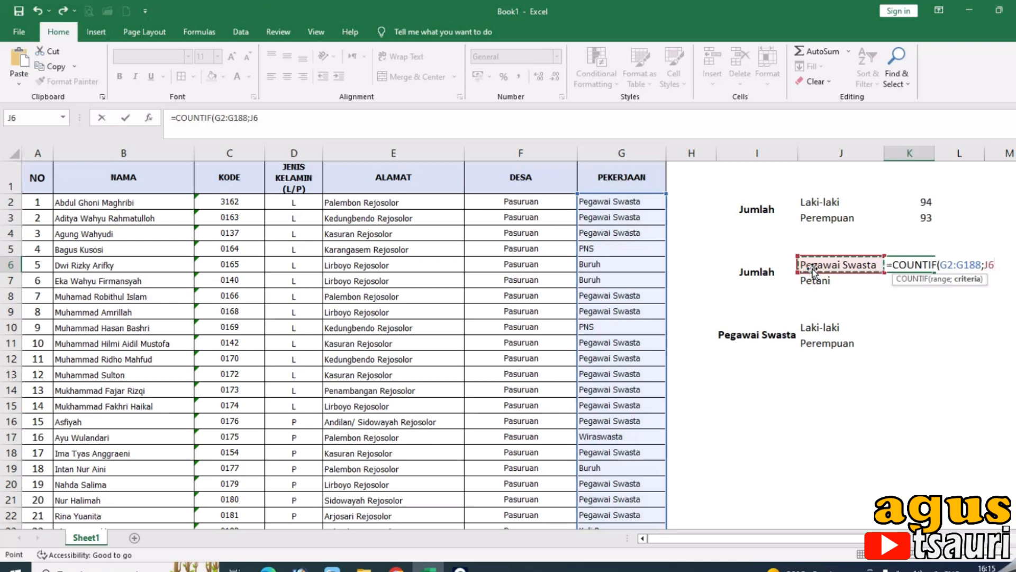
pyautogui.write(')')
pyautogui.press('Return')
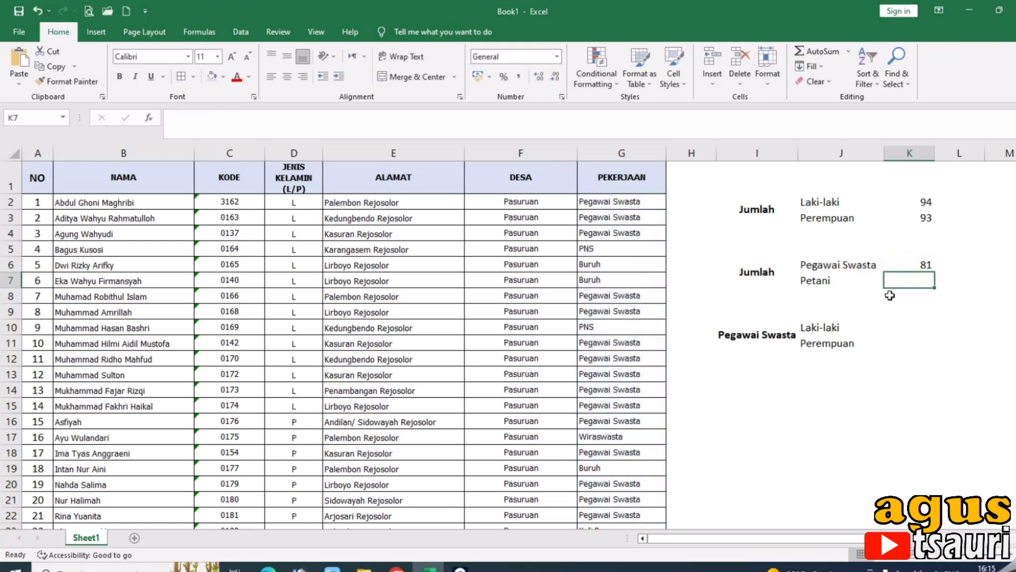
# Make the range in the K6 formula absolute as $G$2:$G$188
pyautogui.click(917, 265)
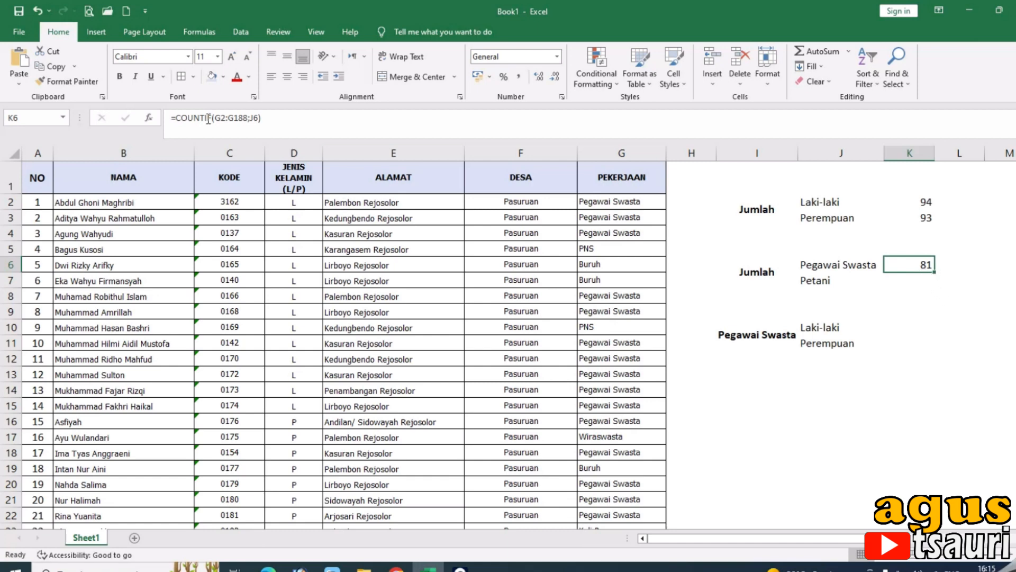
pyautogui.moveTo(215, 120); pyautogui.dragTo(245, 126)
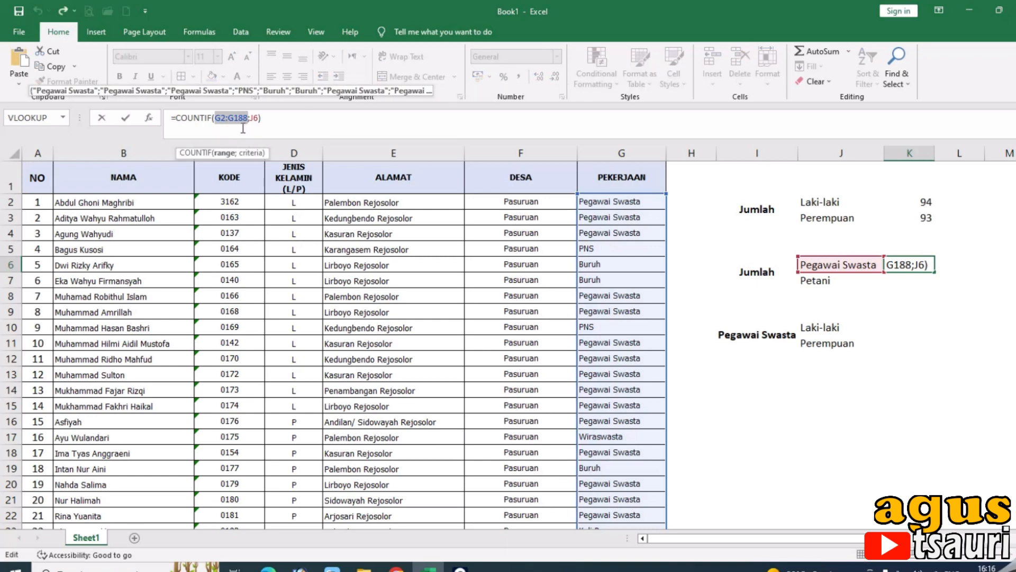
pyautogui.press('F4')
pyautogui.press('Return')
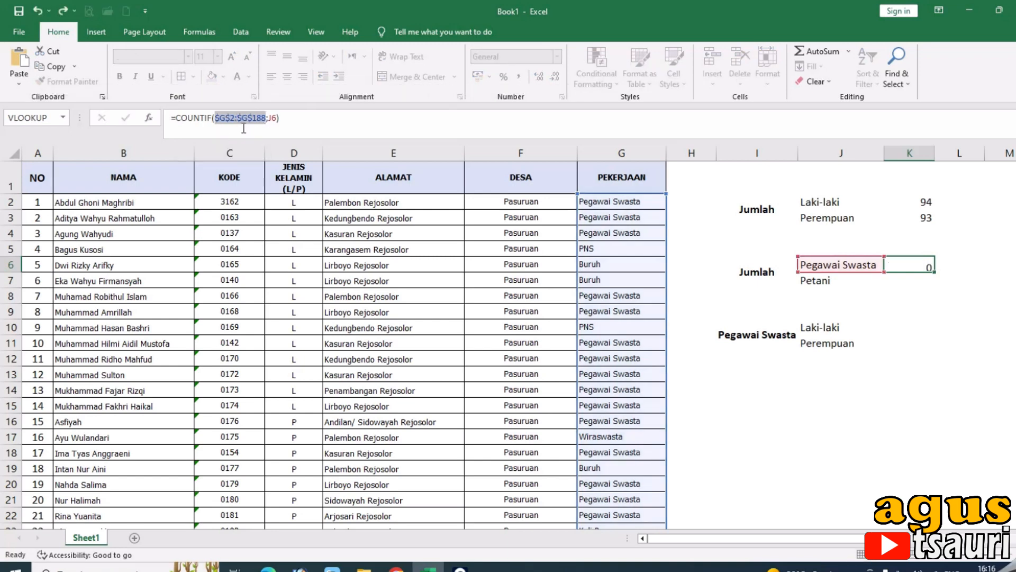
# Fill the K6 formula down to K7 to count Petani, and check the copied formula
pyautogui.click(909, 266)
pyautogui.moveTo(934, 273); pyautogui.dragTo(935, 284)
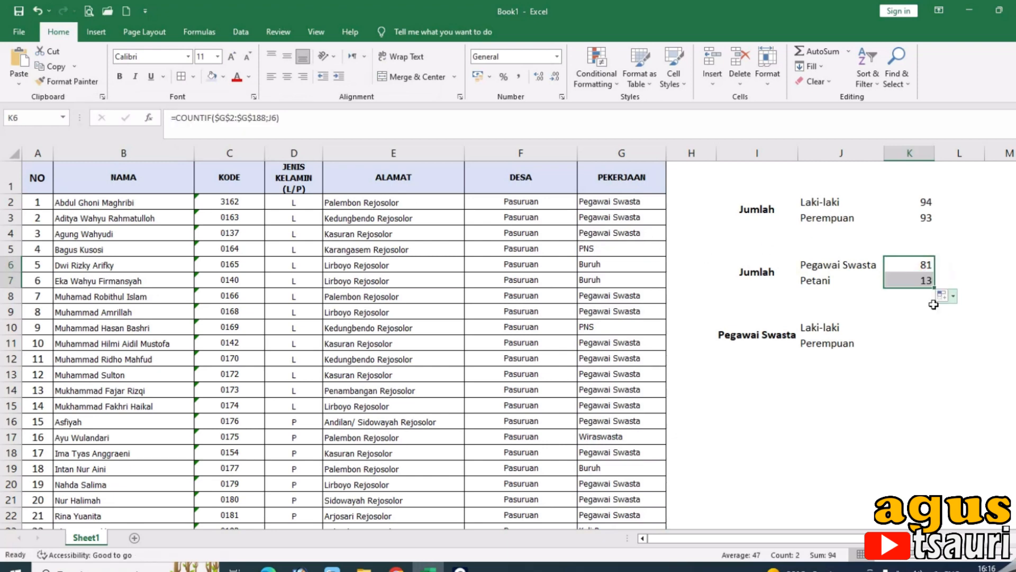
pyautogui.click(908, 277)
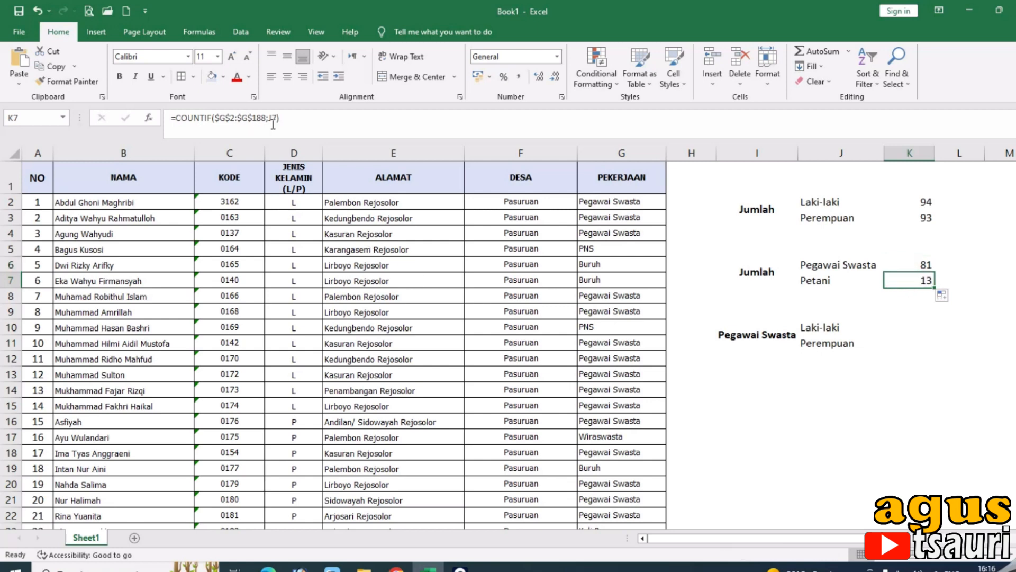
# Examine the COUNTIF formulas in K7 and K6, focusing on the absolute range $G$2:$G$188 in K6
pyautogui.click(826, 280)
pyautogui.click(928, 280)
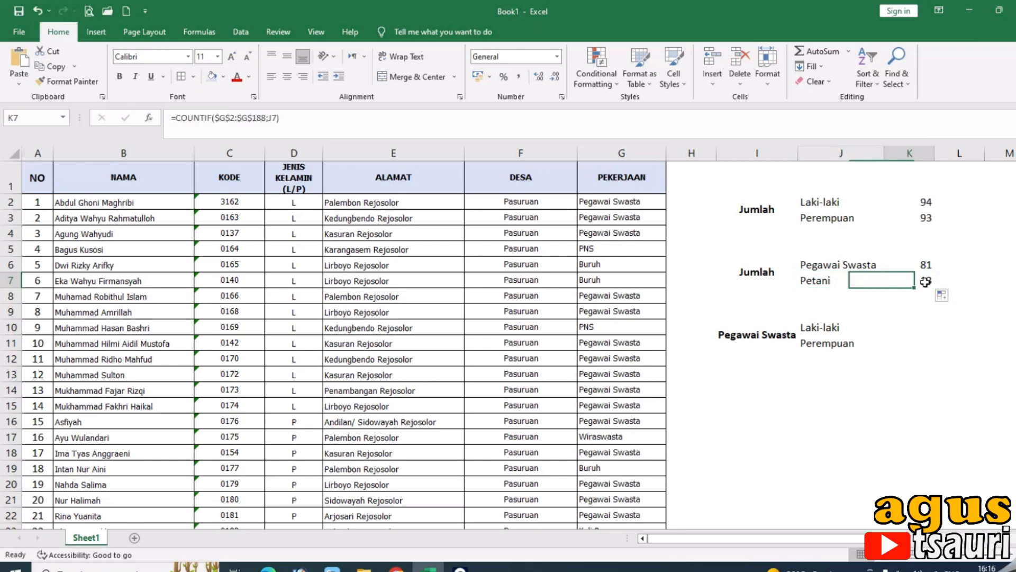
pyautogui.click(925, 265)
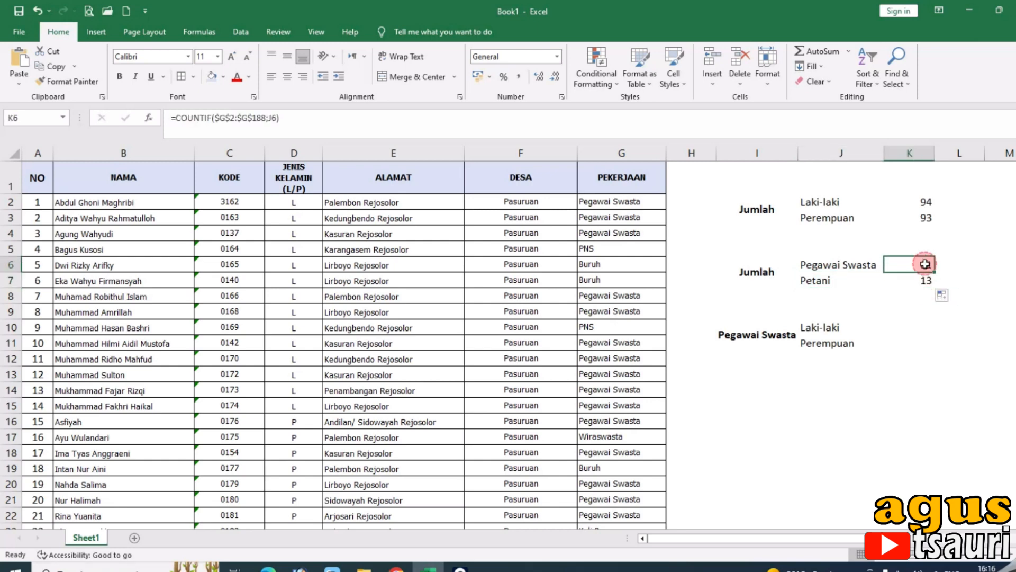
pyautogui.click(915, 265)
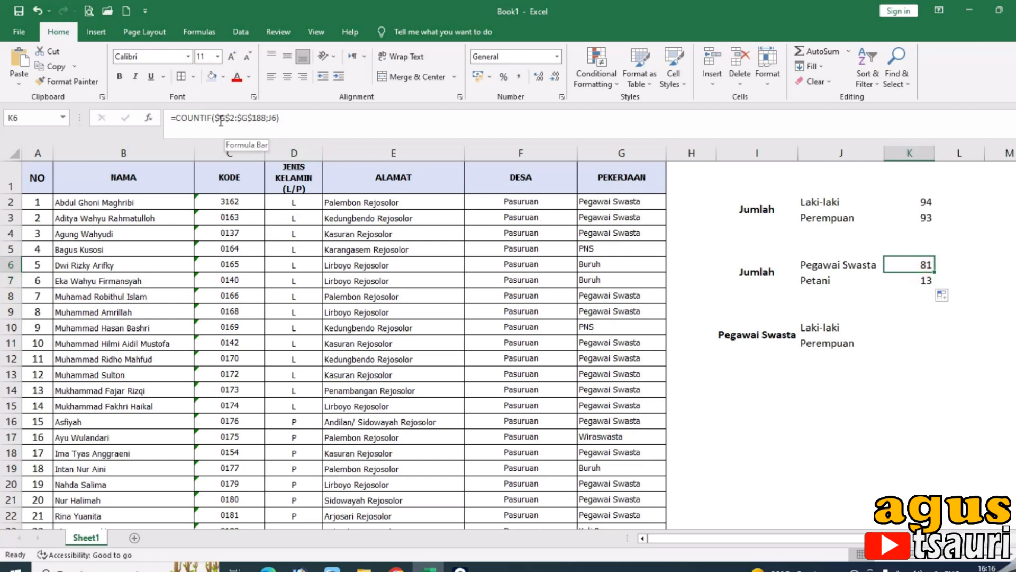
pyautogui.moveTo(215, 118); pyautogui.dragTo(257, 120)
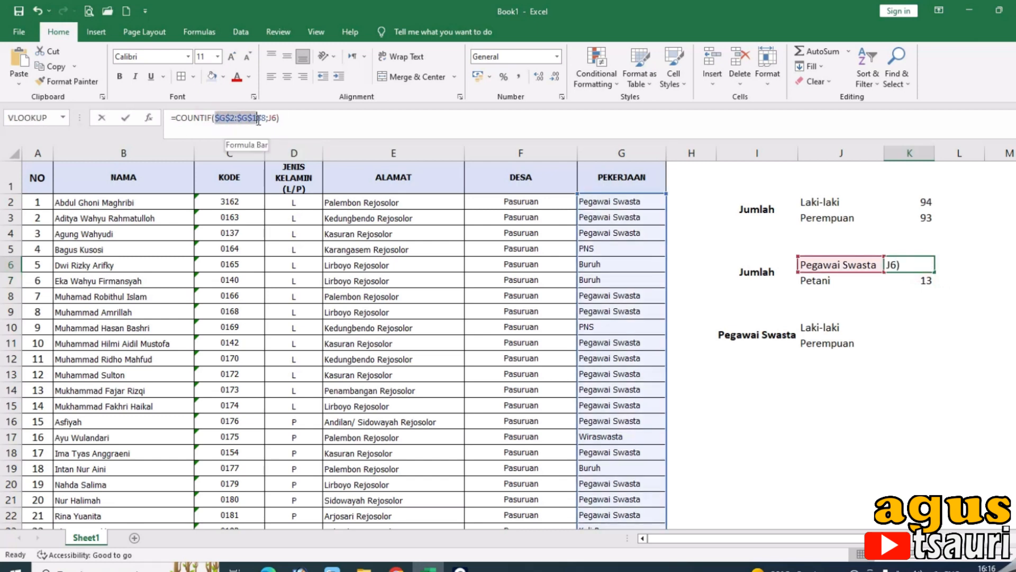
pyautogui.moveTo(263, 121); pyautogui.dragTo(250, 119)
pyautogui.click(255, 121)
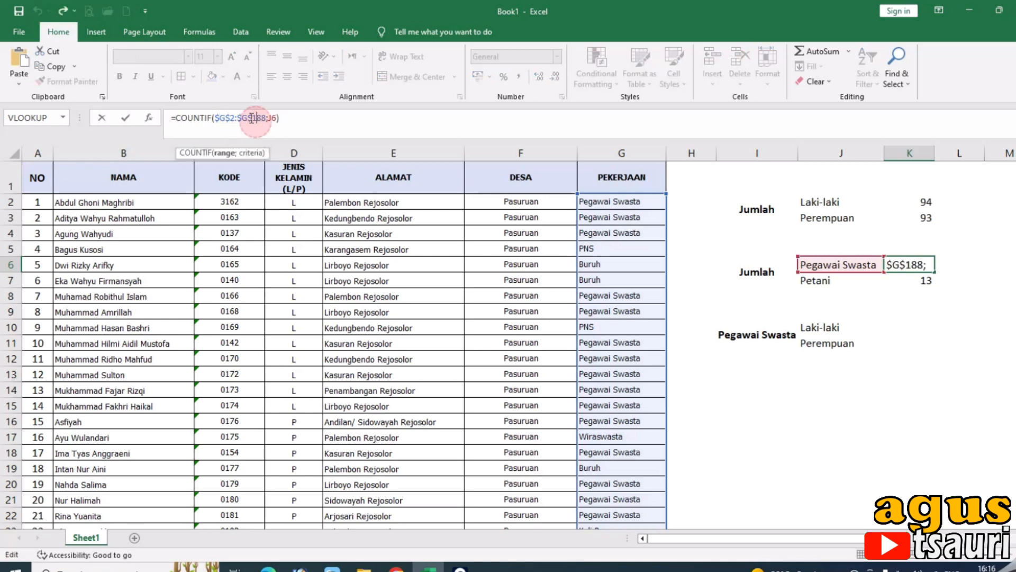
pyautogui.press('Return')
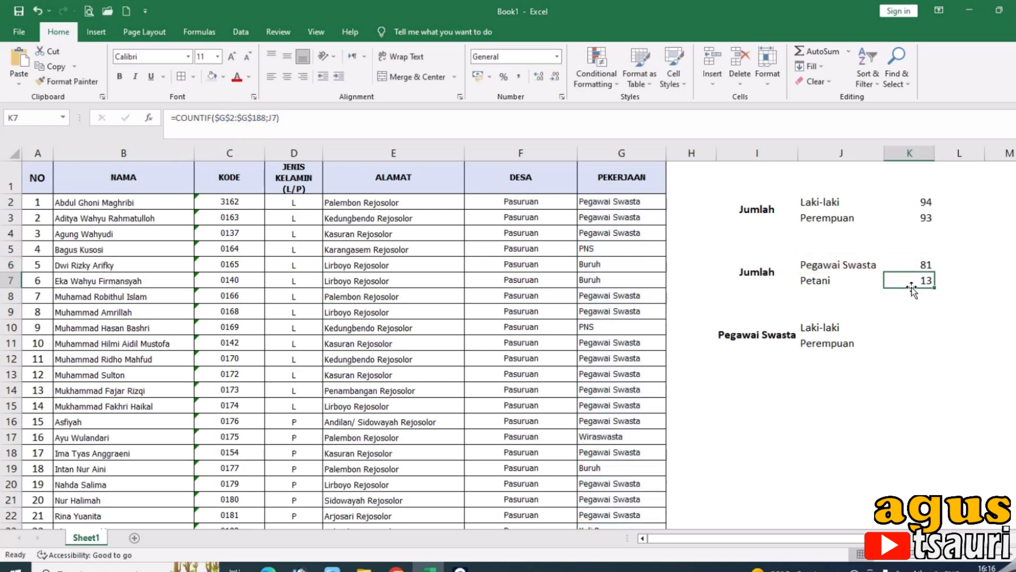
# Replace the copied Petani formula in K7 with =COUNTIF(G2:G188;J7), taking the criterion from the label cell
pyautogui.write('=')
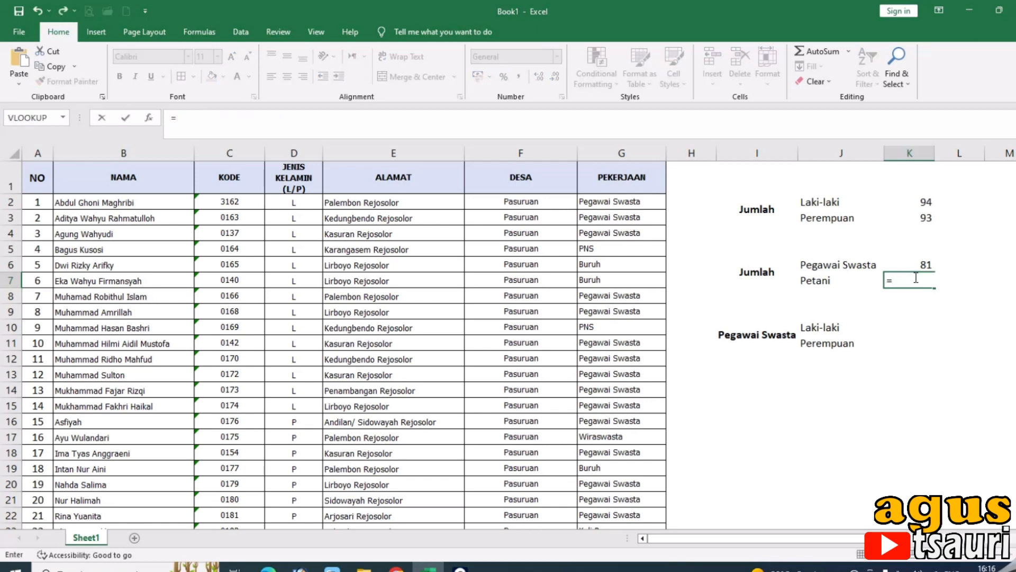
pyautogui.write('cou')
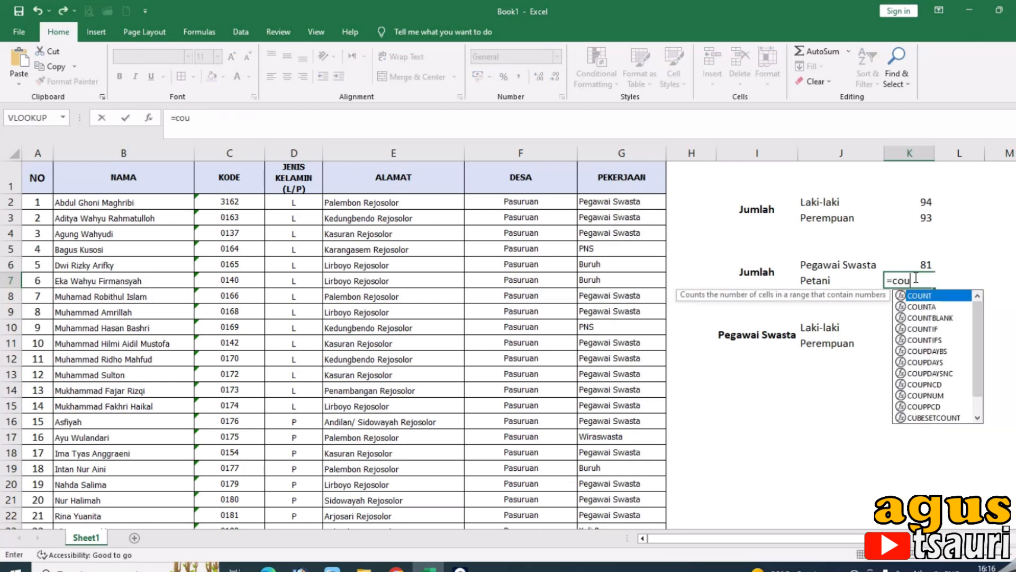
pyautogui.doubleClick(925, 329)
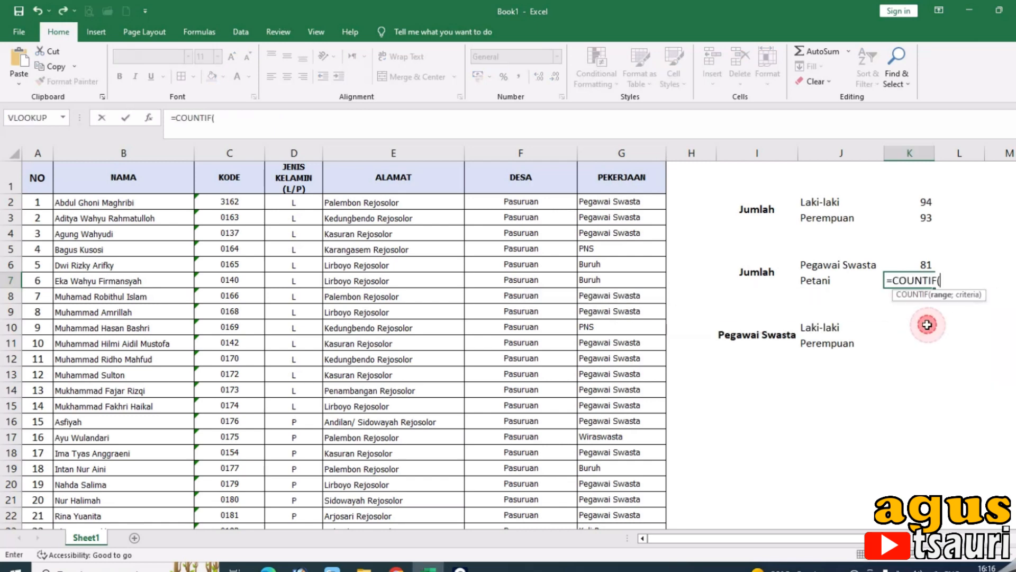
pyautogui.moveTo(616, 201); pyautogui.dragTo(623, 500)
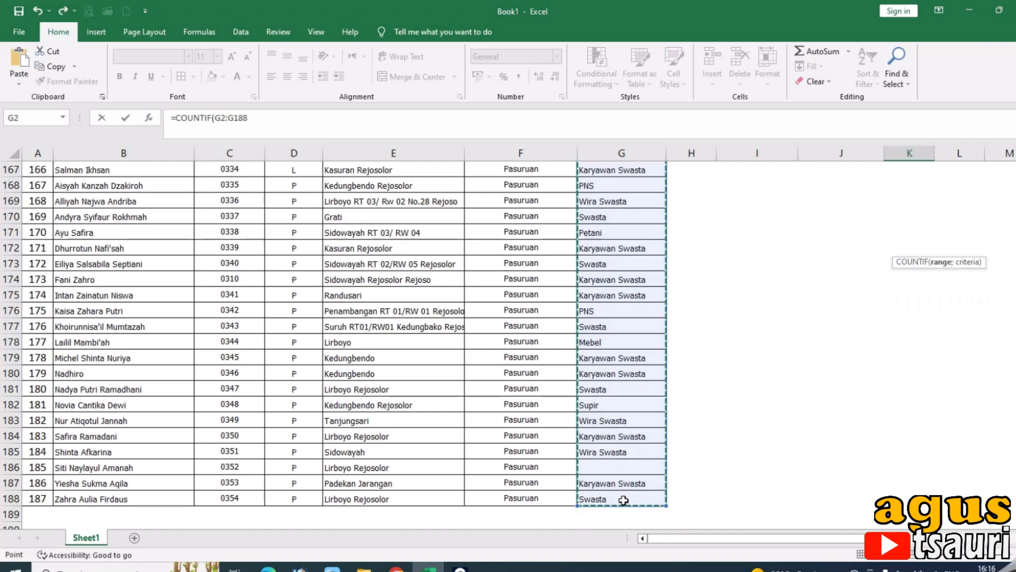
pyautogui.write(';')
pyautogui.scroll(18, 702, 411)
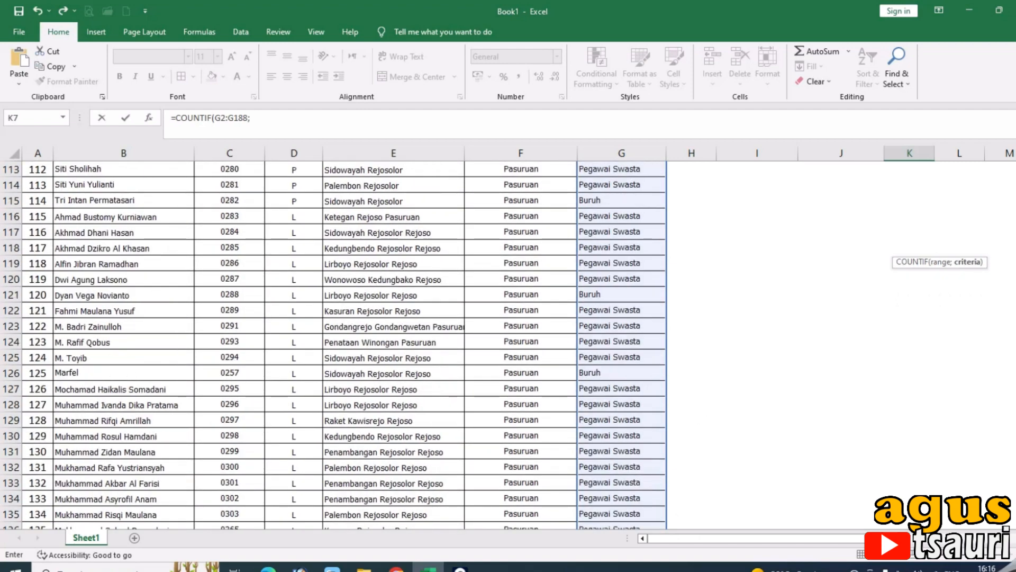
pyautogui.scroll(20, 974, 279)
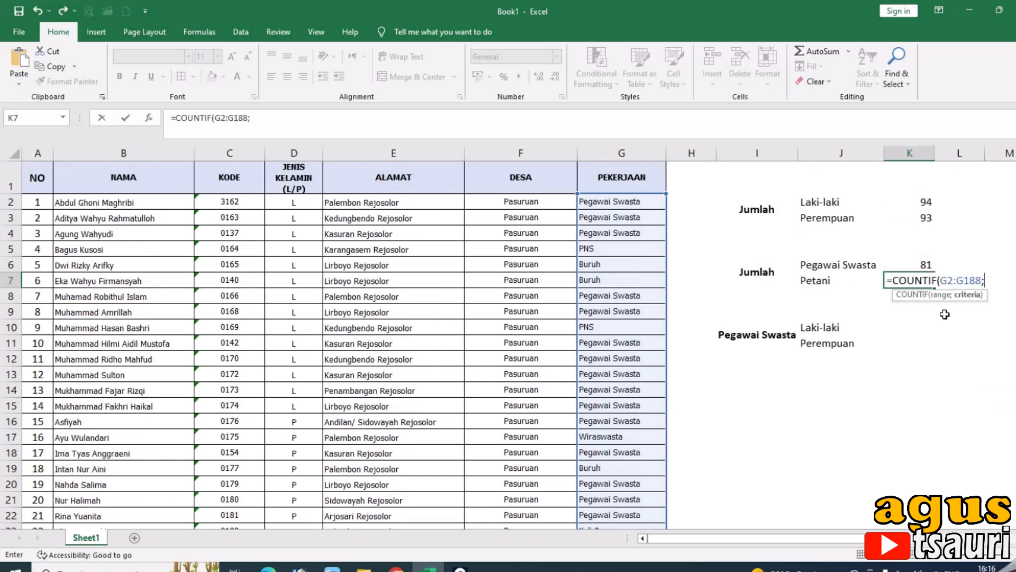
pyautogui.click(818, 285)
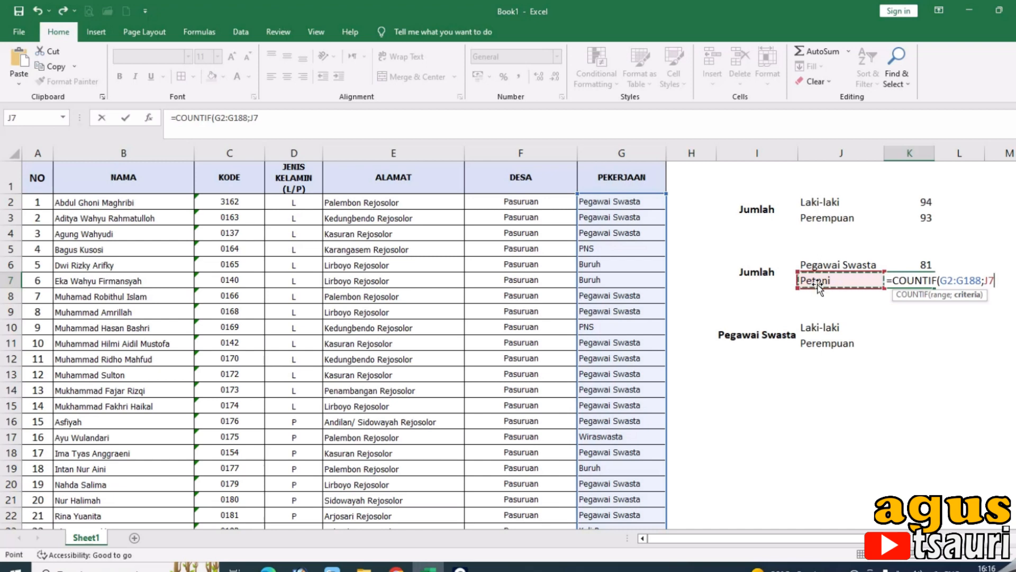
pyautogui.write(')')
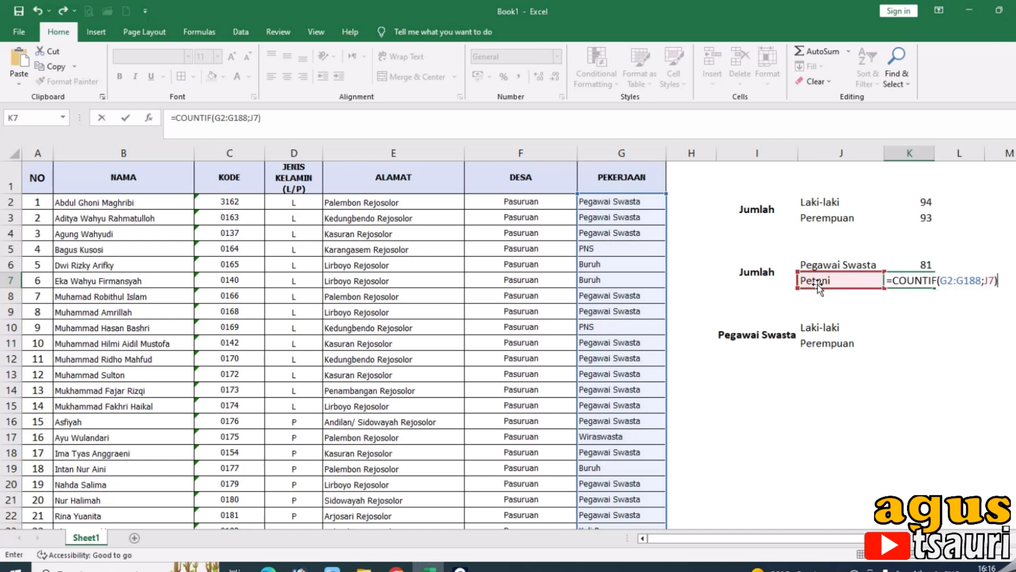
pyautogui.press('Return')
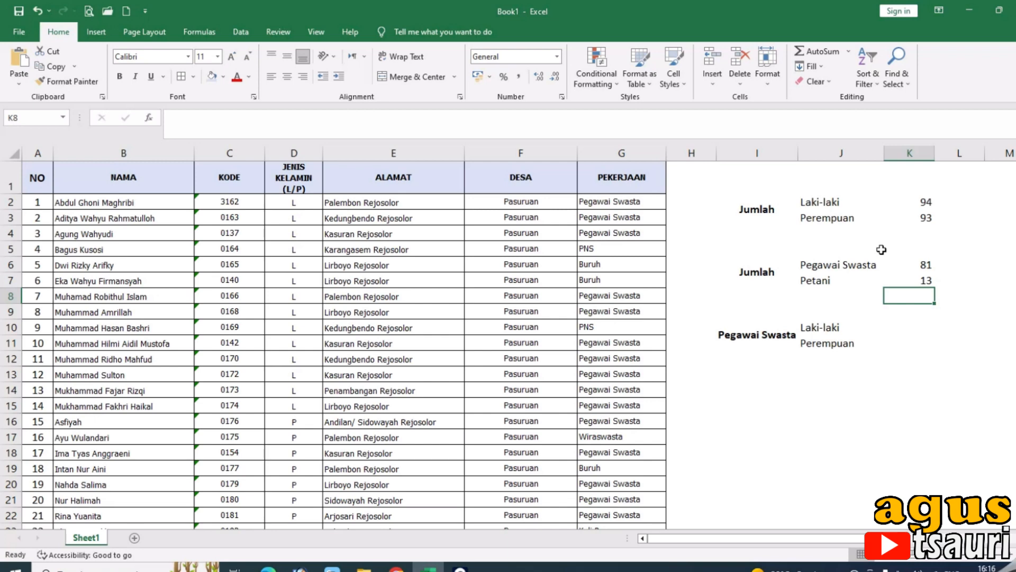
# Start a COUNTIFS formula in K10 for Laki-laki, using G2:G188 in the PEKERJAAN column as the first criteria range
pyautogui.click(914, 325)
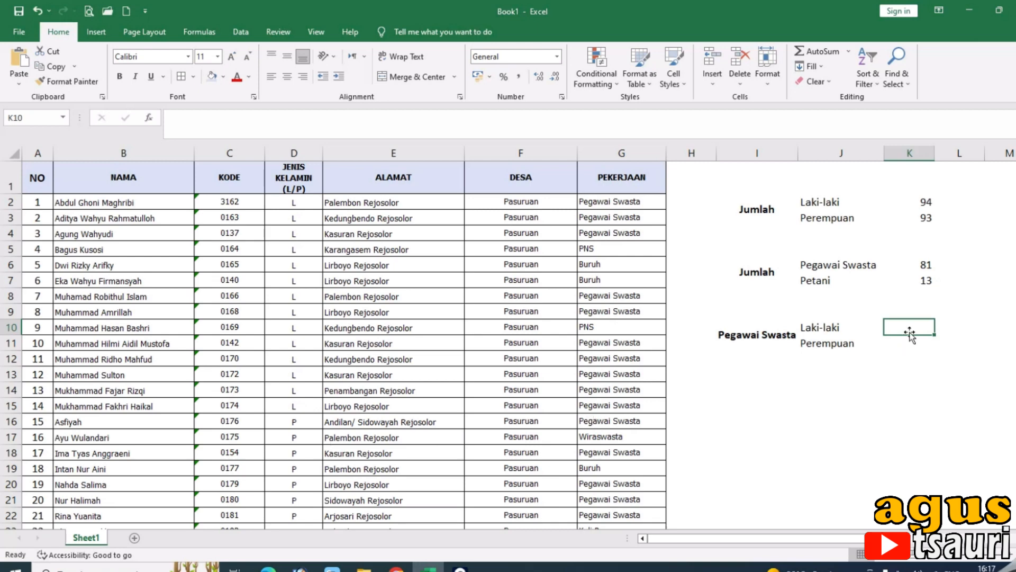
pyautogui.write('=')
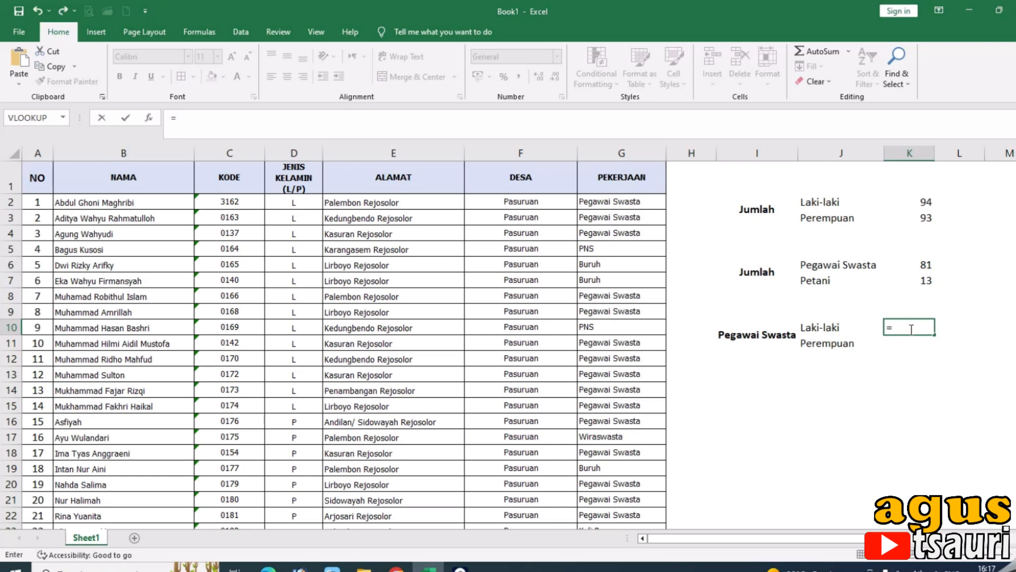
pyautogui.write('count')
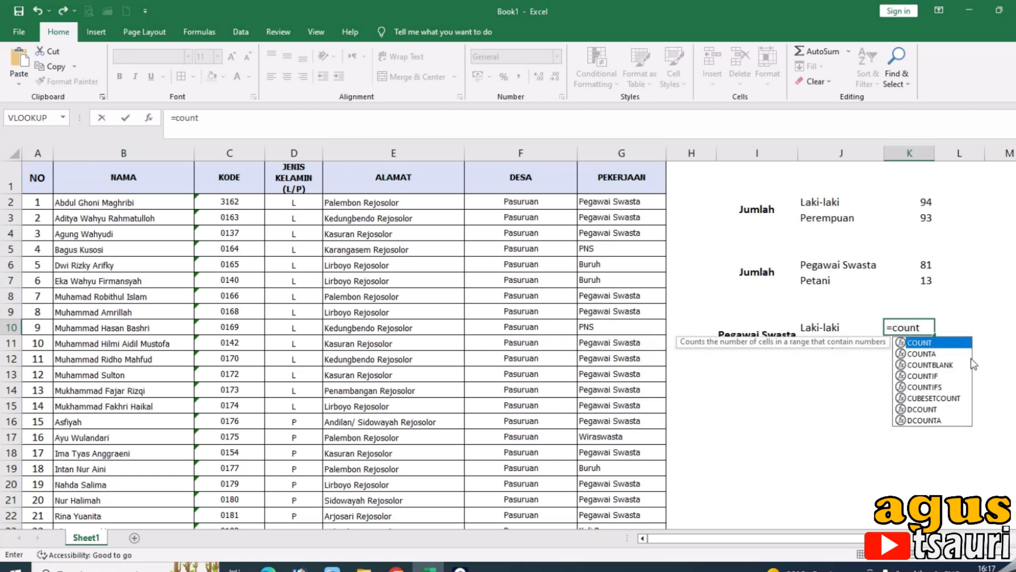
pyautogui.doubleClick(936, 387)
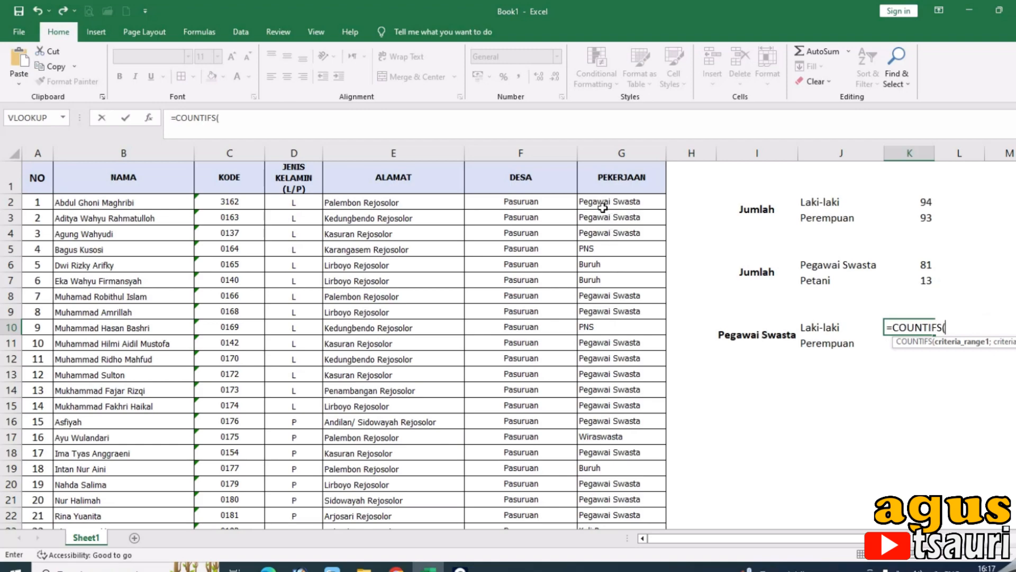
pyautogui.moveTo(599, 202); pyautogui.dragTo(606, 528)
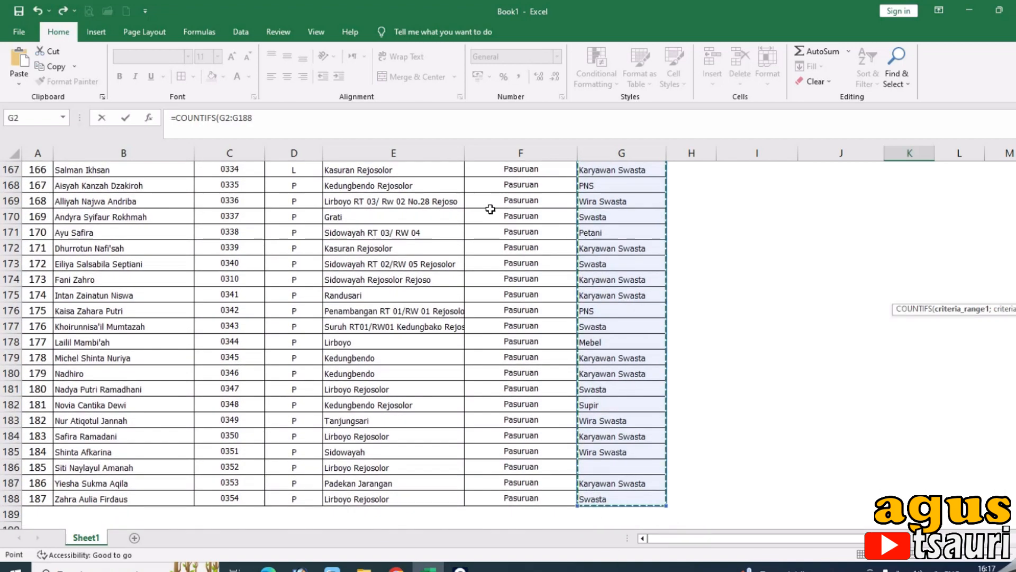
pyautogui.scroll(20, 522, 234)
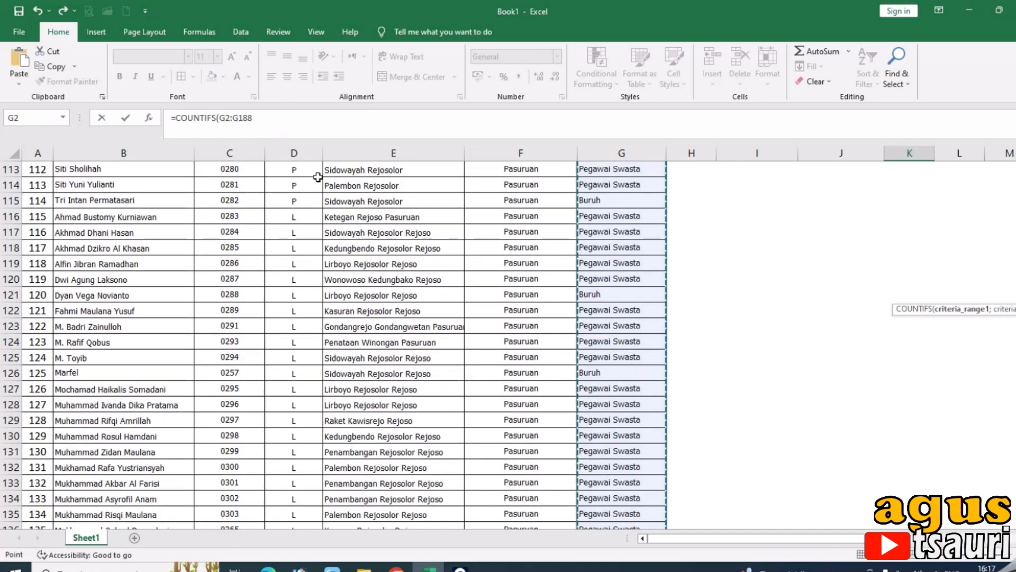
pyautogui.scroll(20, 318, 177)
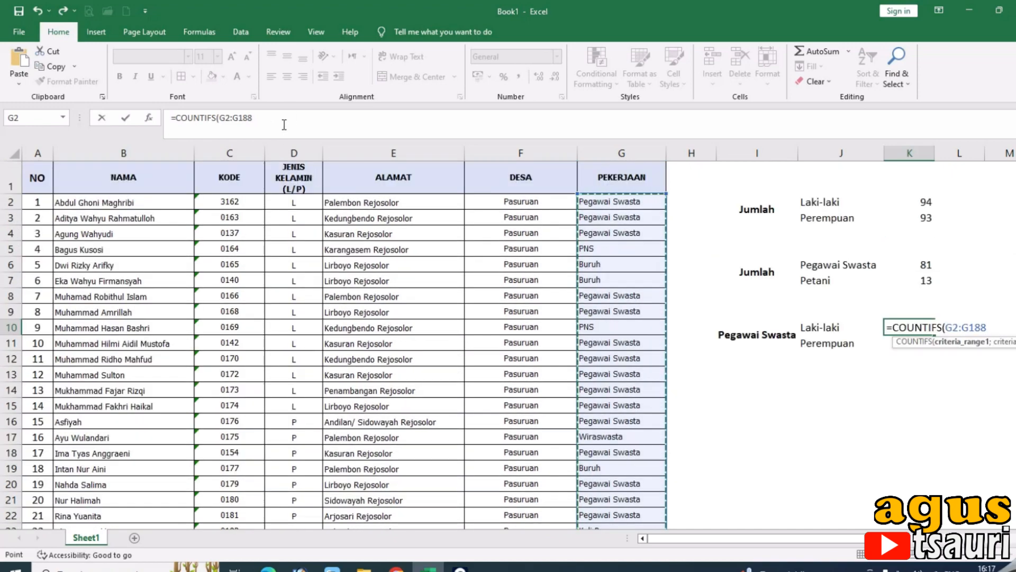
# Set the first criterion of the K10 COUNTIFS formula to "Pegawai Swasta"
pyautogui.click(283, 124)
pyautogui.write(';')
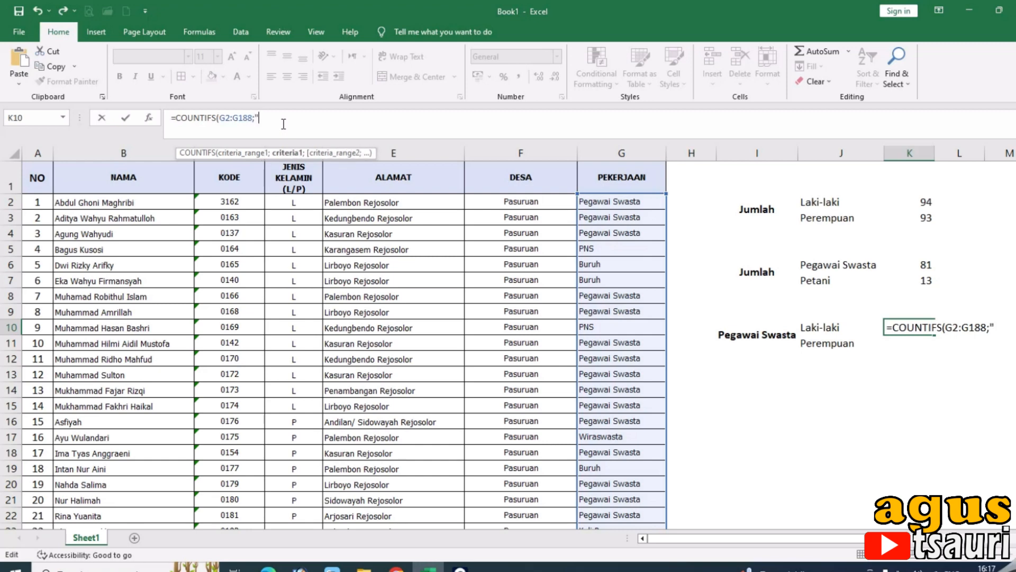
pyautogui.write('"Pegawai')
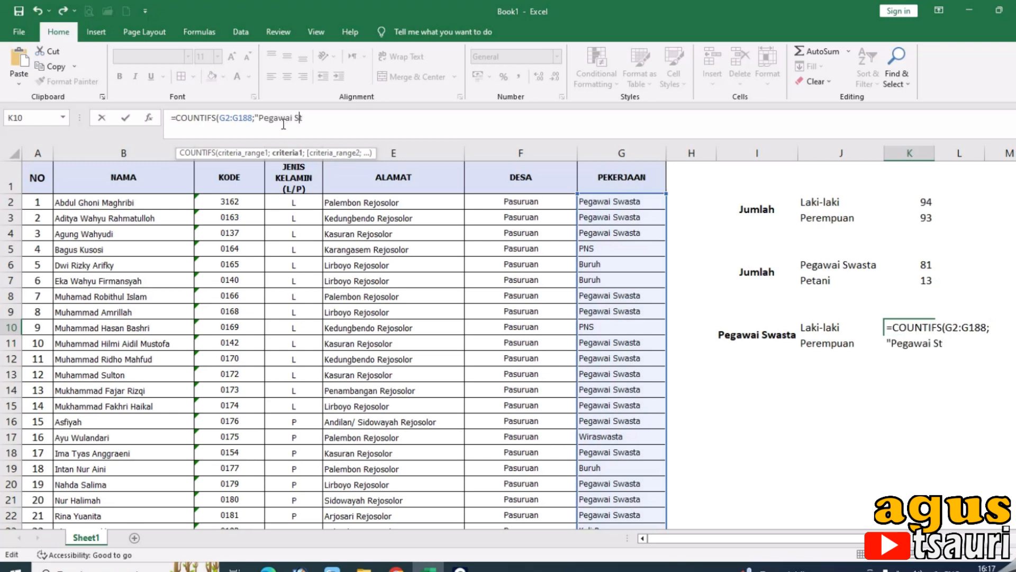
pyautogui.write(' Se')
pyautogui.press('BackSpace')
pyautogui.write('wasta')
pyautogui.write(';')
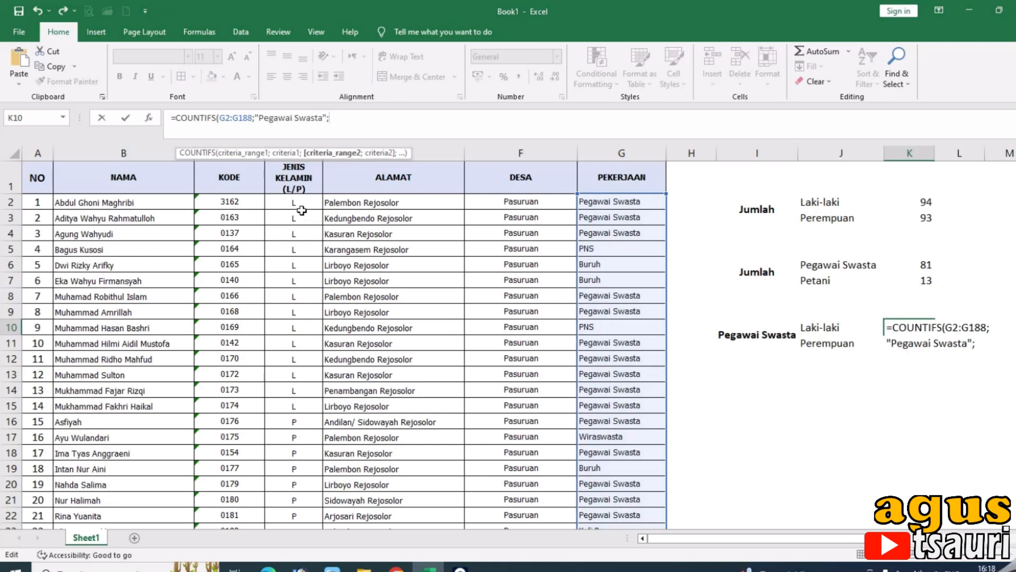
# Add D2:D188 as the second criteria range with criterion "L" and complete the K10 COUNTIFS formula
pyautogui.moveTo(298, 207); pyautogui.dragTo(300, 501)
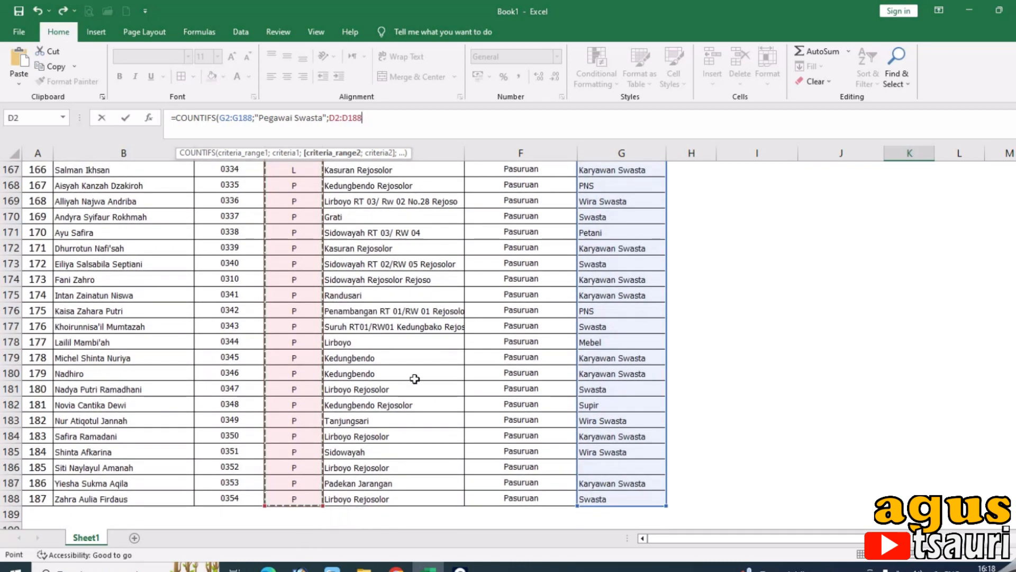
pyautogui.write(';"L')
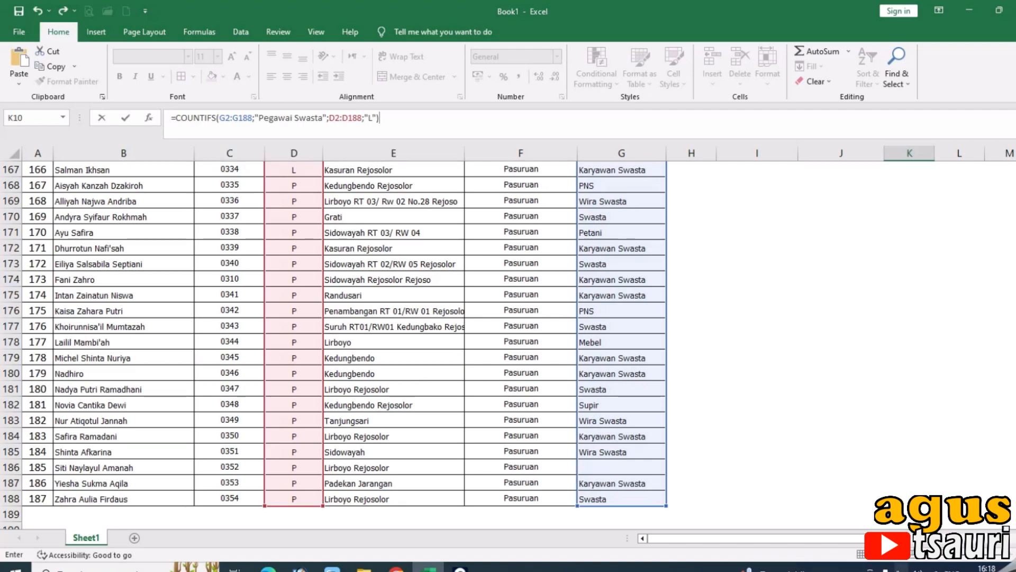
pyautogui.scroll(20, 939, 269)
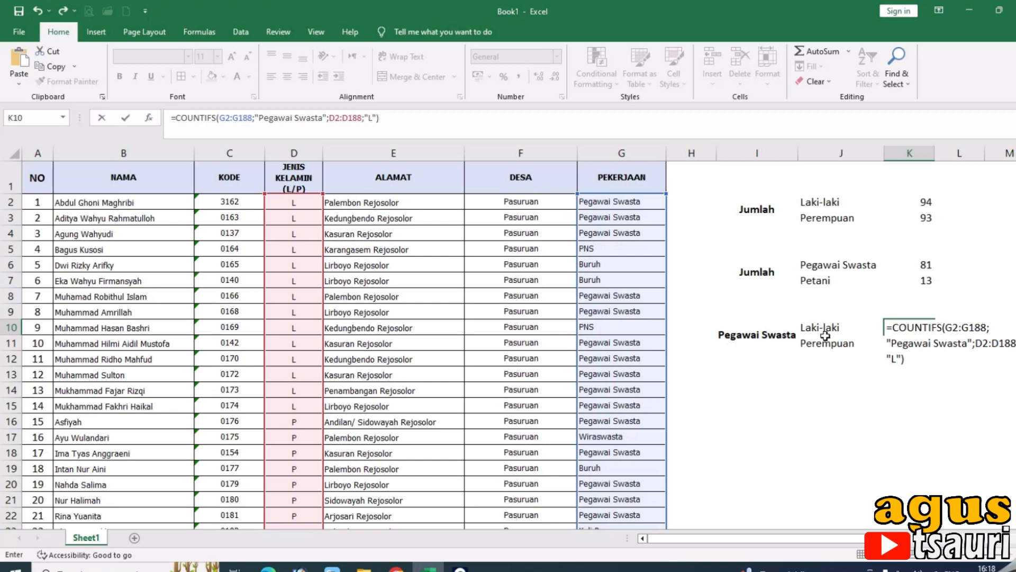
pyautogui.press('Return')
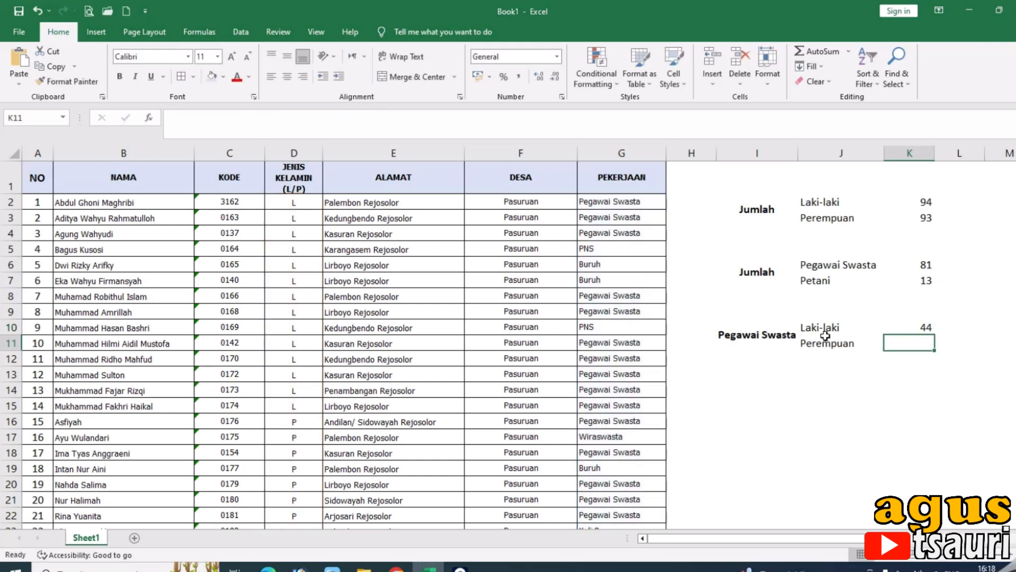
# Copy the full COUNTIFS formula text from K10
pyautogui.click(920, 327)
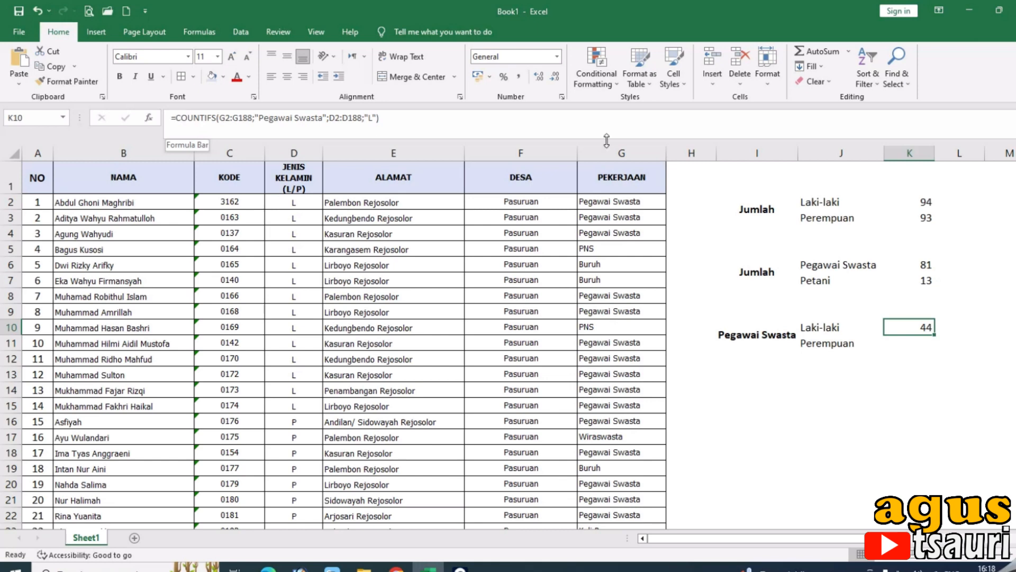
pyautogui.click(166, 119)
pyautogui.moveTo(167, 120); pyautogui.dragTo(403, 150)
pyautogui.hotkey('ctrl', 'c')
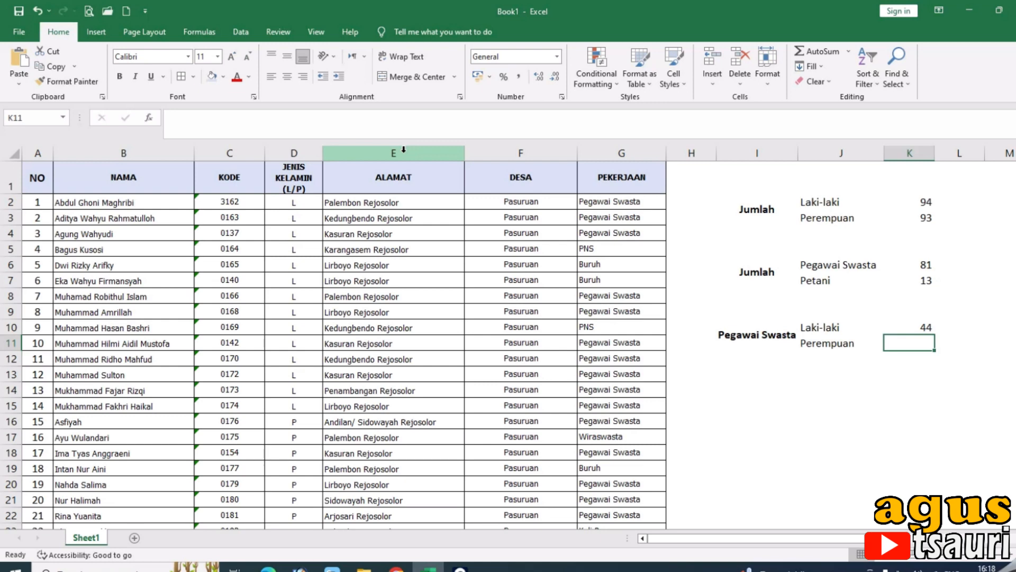
pyautogui.click(338, 122)
pyautogui.hotkey('ctrl', 'v')
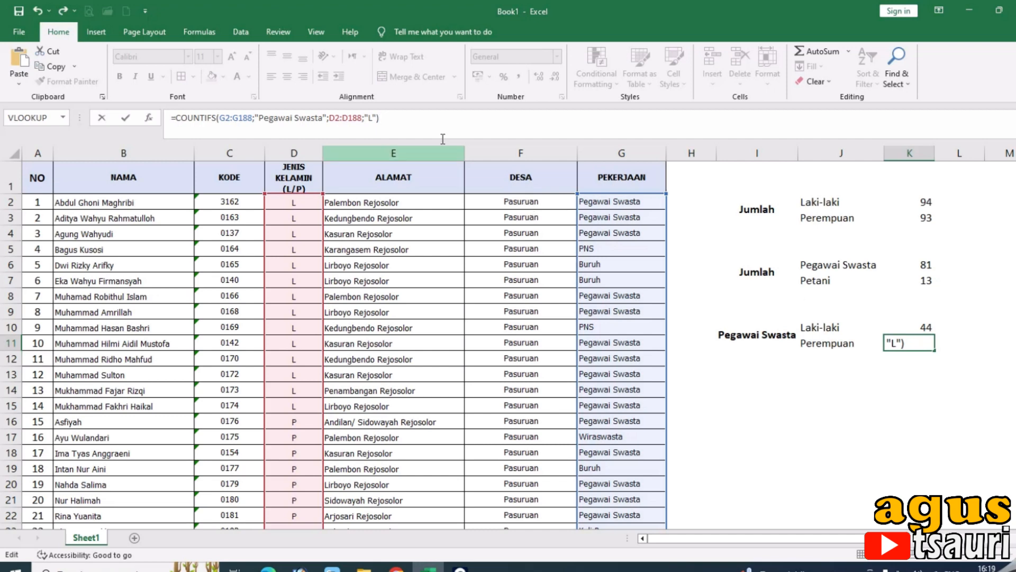
pyautogui.tripleClick(431, 122)
pyautogui.hotkey('ctrl', 'x')
pyautogui.press('Return')
# Paste the copied COUNTIFS formula into K11 for Perempuan and change its gender criterion to "P"
pyautogui.click(912, 340)
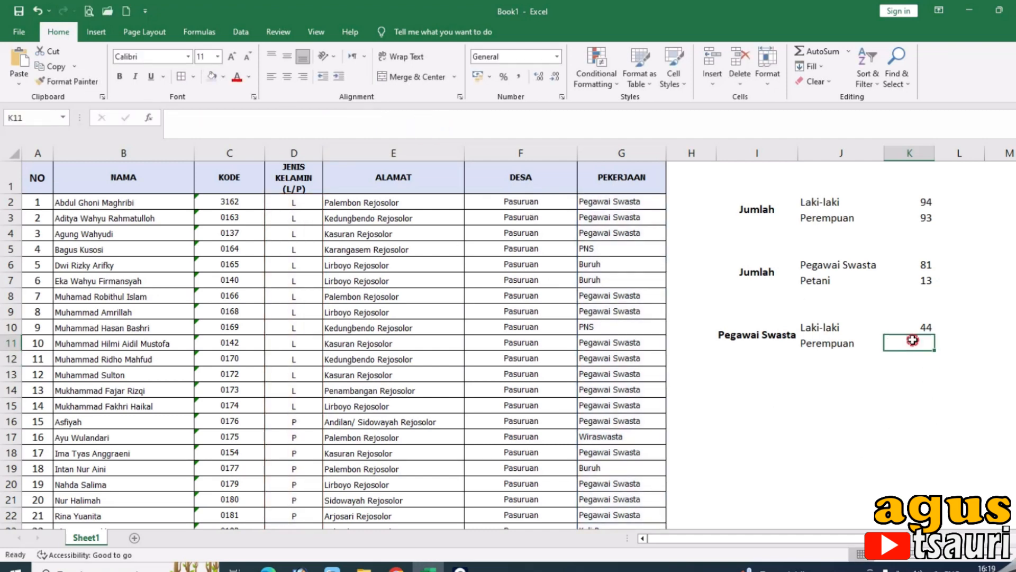
pyautogui.doubleClick(912, 340)
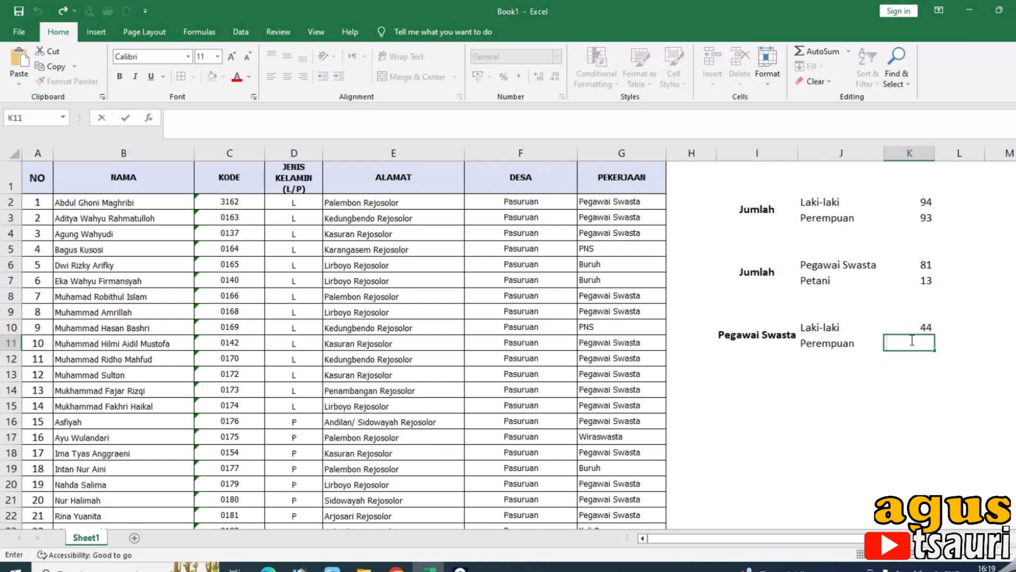
pyautogui.hotkey('ctrl', 'v')
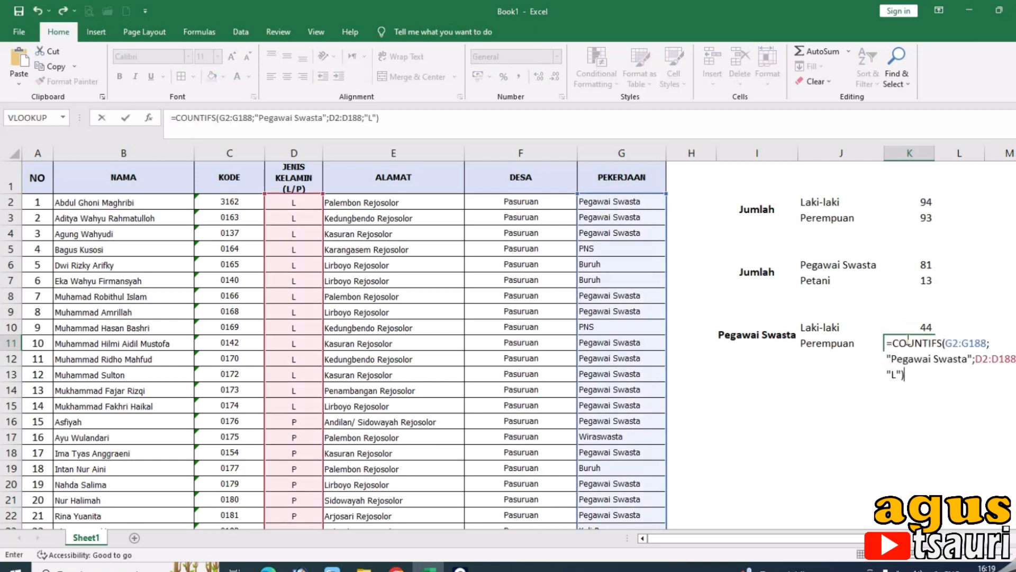
pyautogui.click(369, 117)
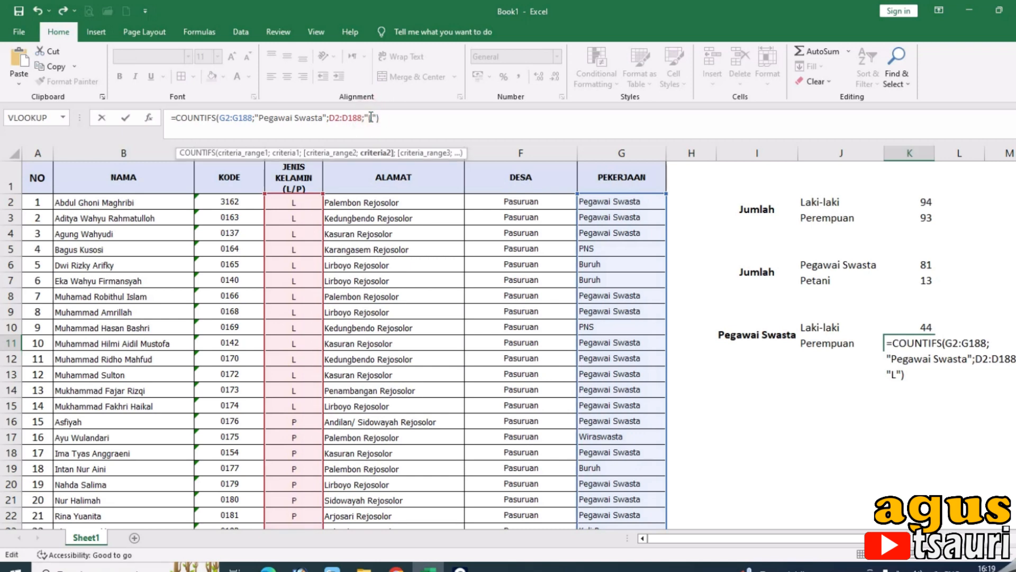
pyautogui.write('P')
pyautogui.press('Return')
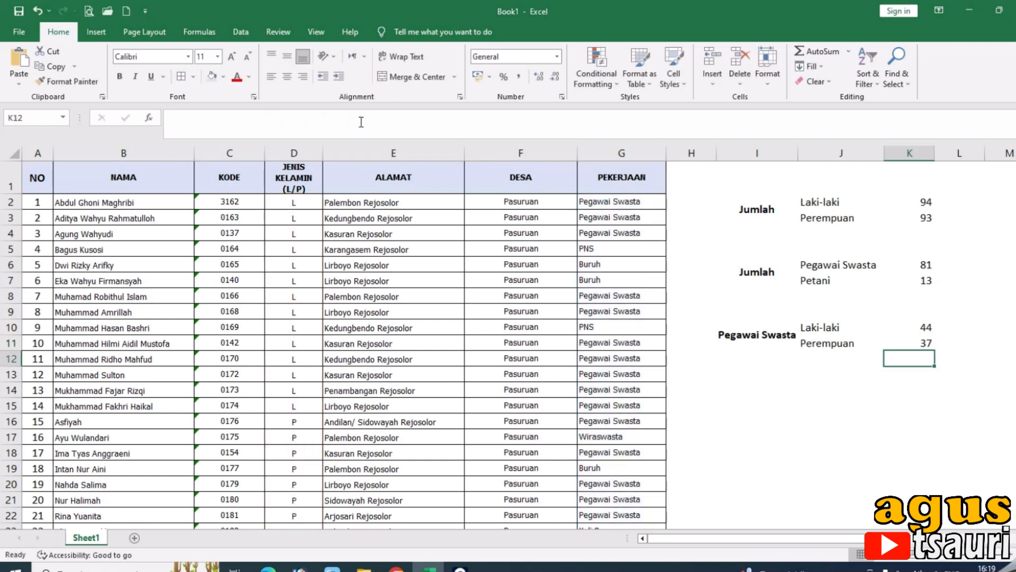
# Review the single-criterion Jumlah counts and compare the Pegawai Swasta total with its breakdown by Laki-laki and Perempuan
pyautogui.click(925, 266)
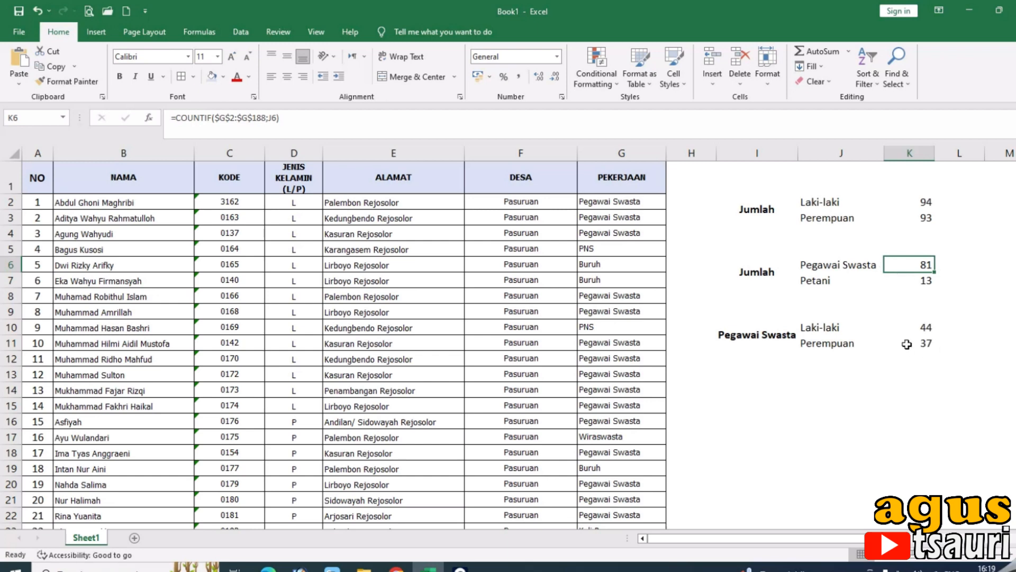
pyautogui.click(927, 380)
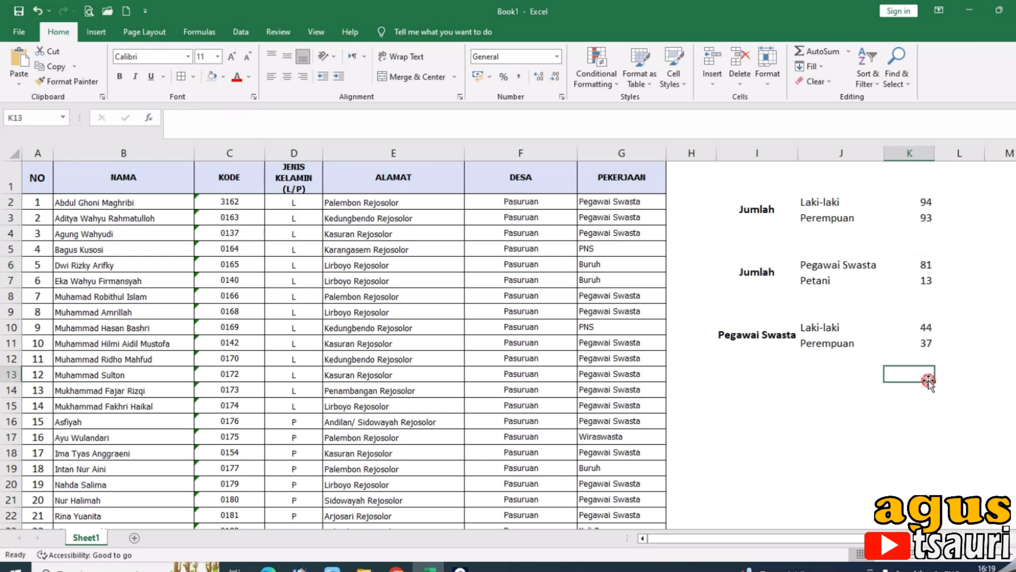
pyautogui.click(724, 205)
pyautogui.moveTo(734, 209); pyautogui.dragTo(926, 288)
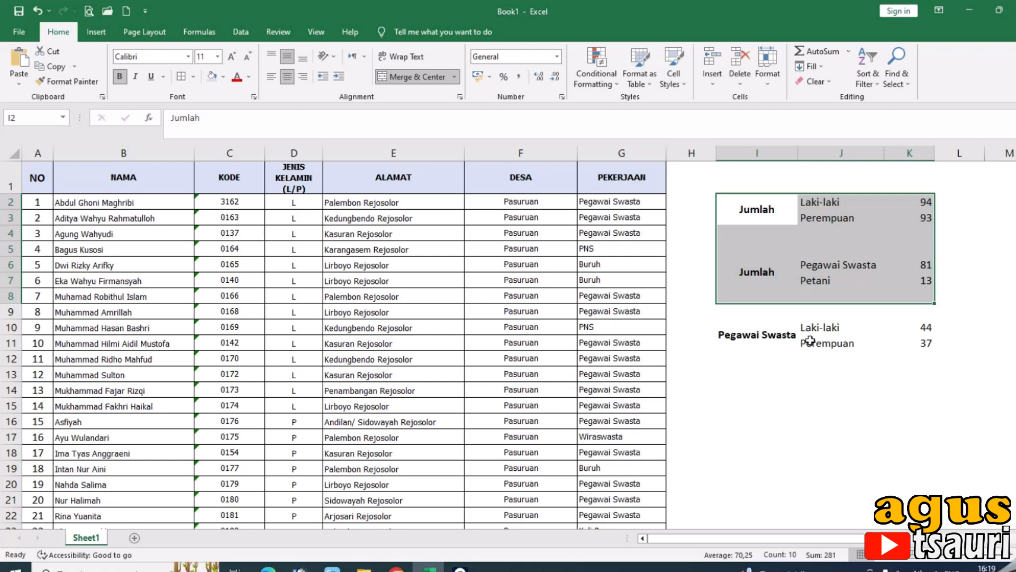
pyautogui.click(746, 322)
pyautogui.moveTo(746, 322); pyautogui.dragTo(933, 342)
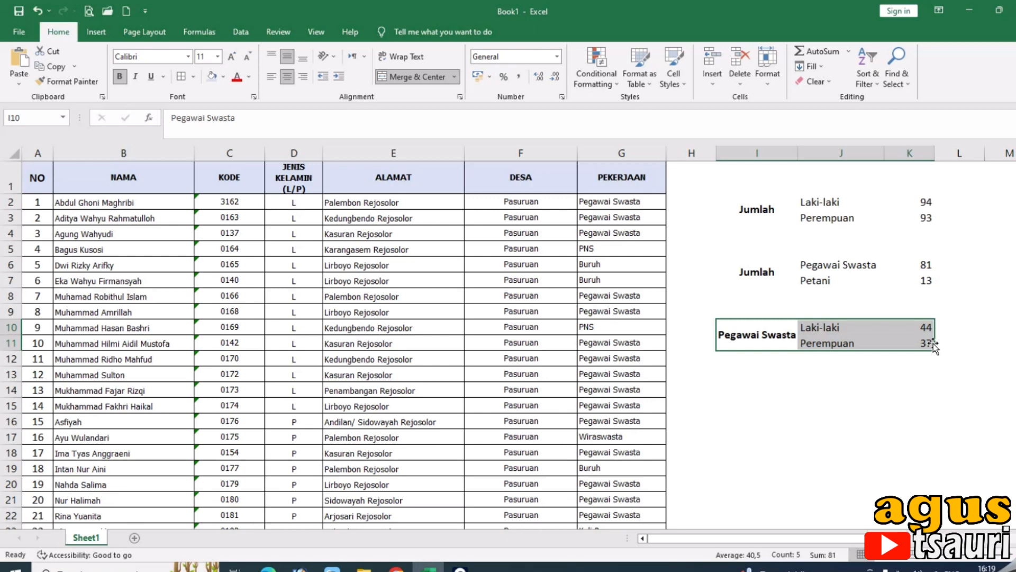
pyautogui.click(869, 388)
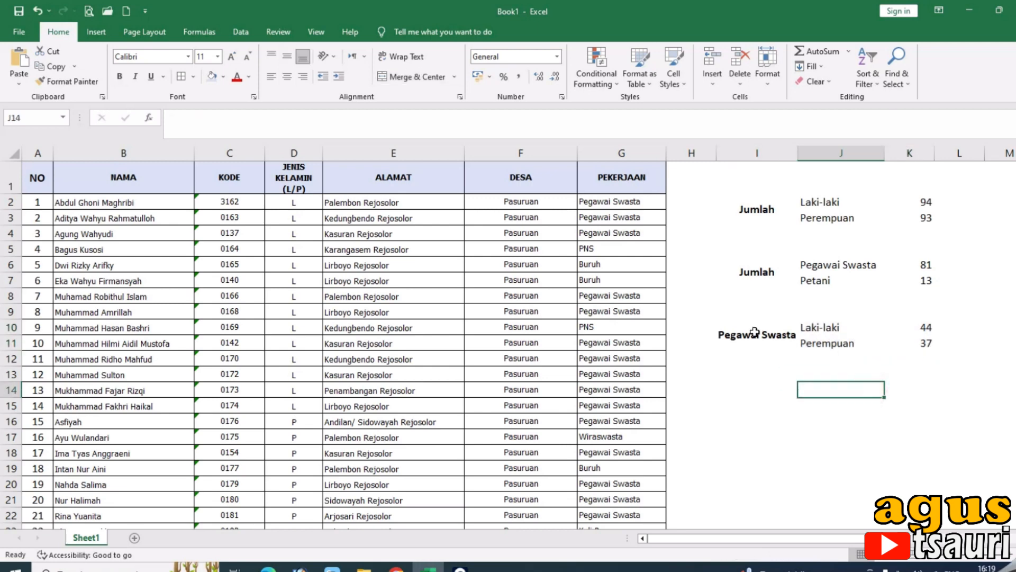
pyautogui.click(755, 334)
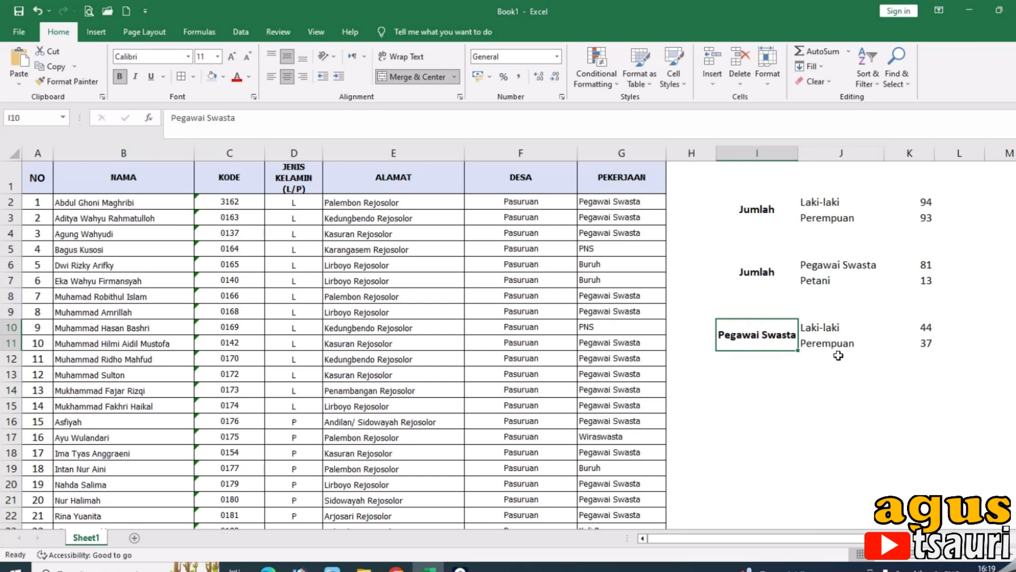
pyautogui.moveTo(830, 327); pyautogui.dragTo(833, 344)
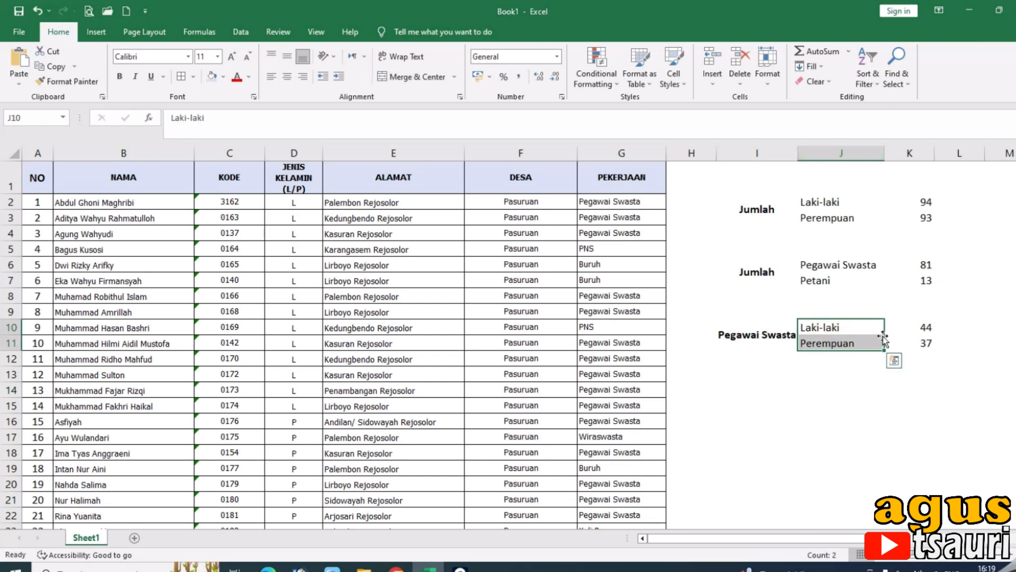
pyautogui.click(747, 334)
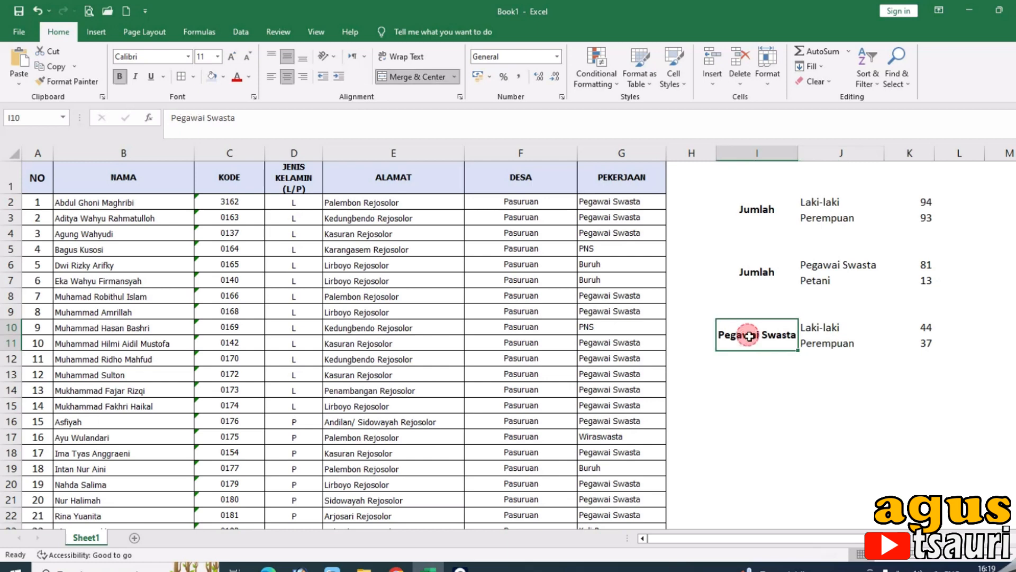
pyautogui.click(841, 340)
pyautogui.click(841, 332)
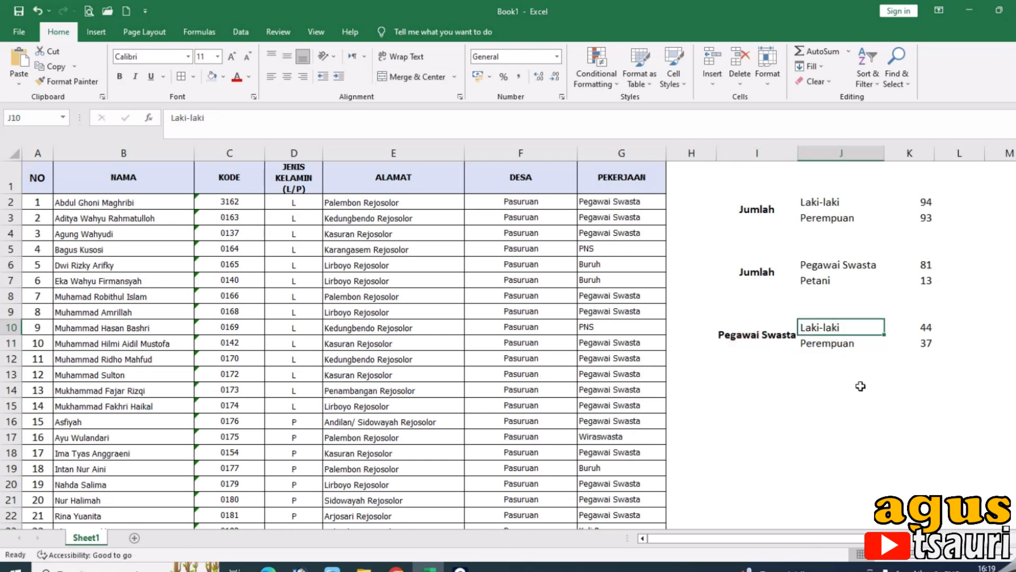